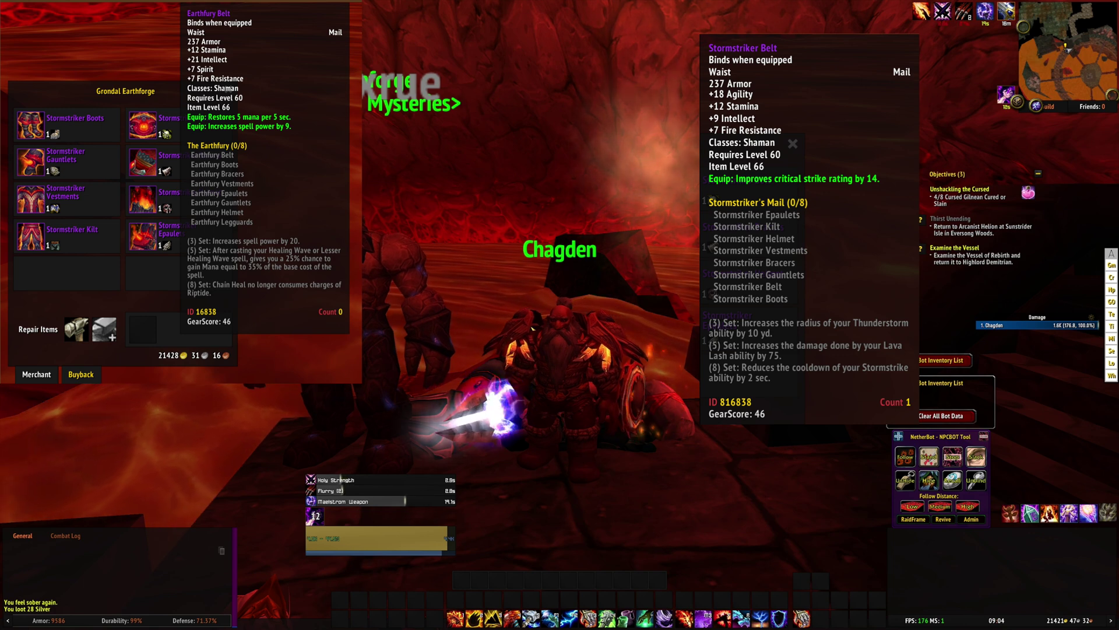
- Reopen Grondal Earthforge's shop in-game and turn the camera toward him
drag(560, 315, 534, 324)
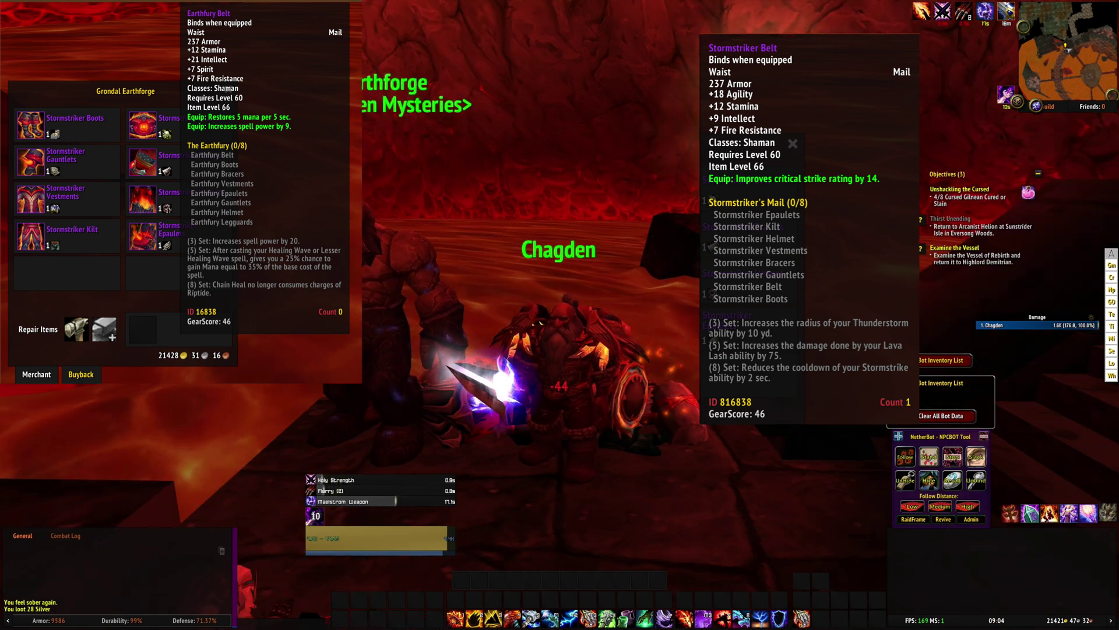
key(Escape)
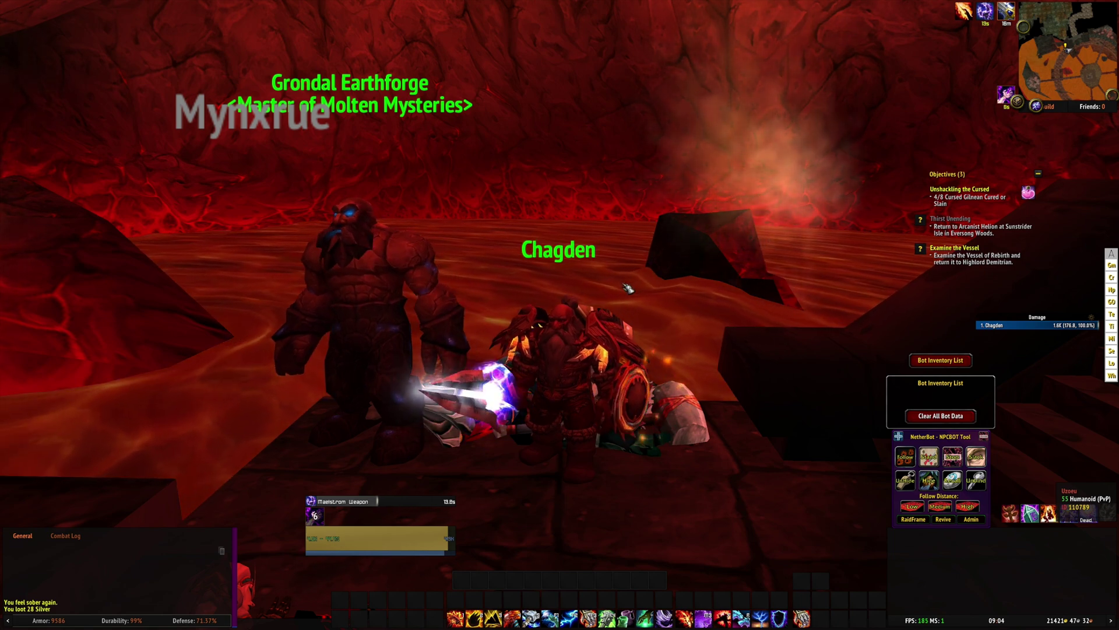
click(418, 243)
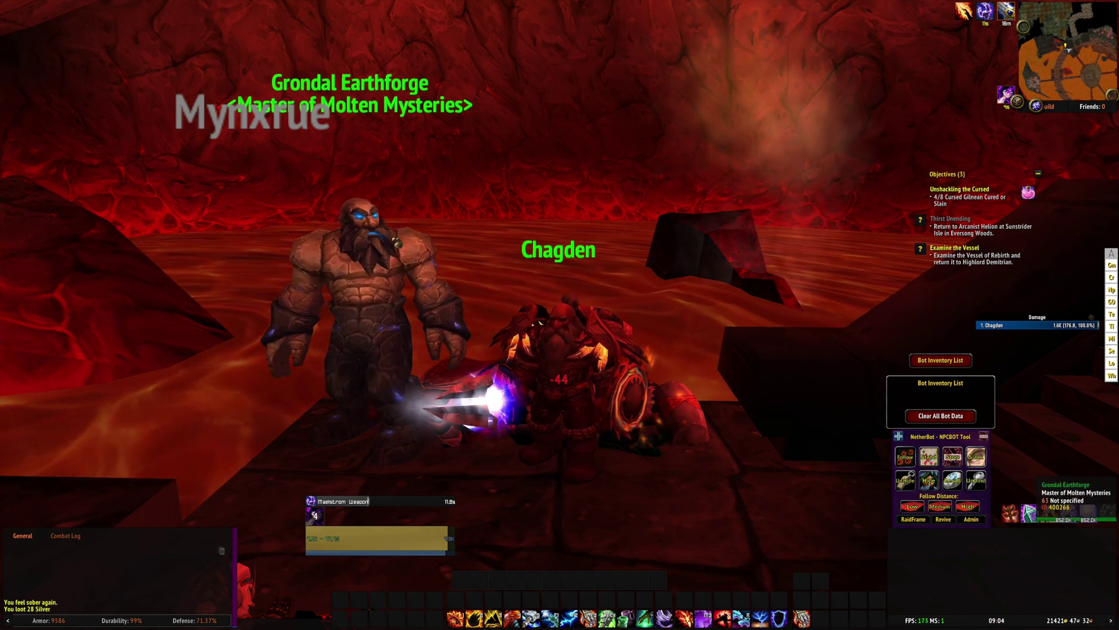
right_click(396, 241)
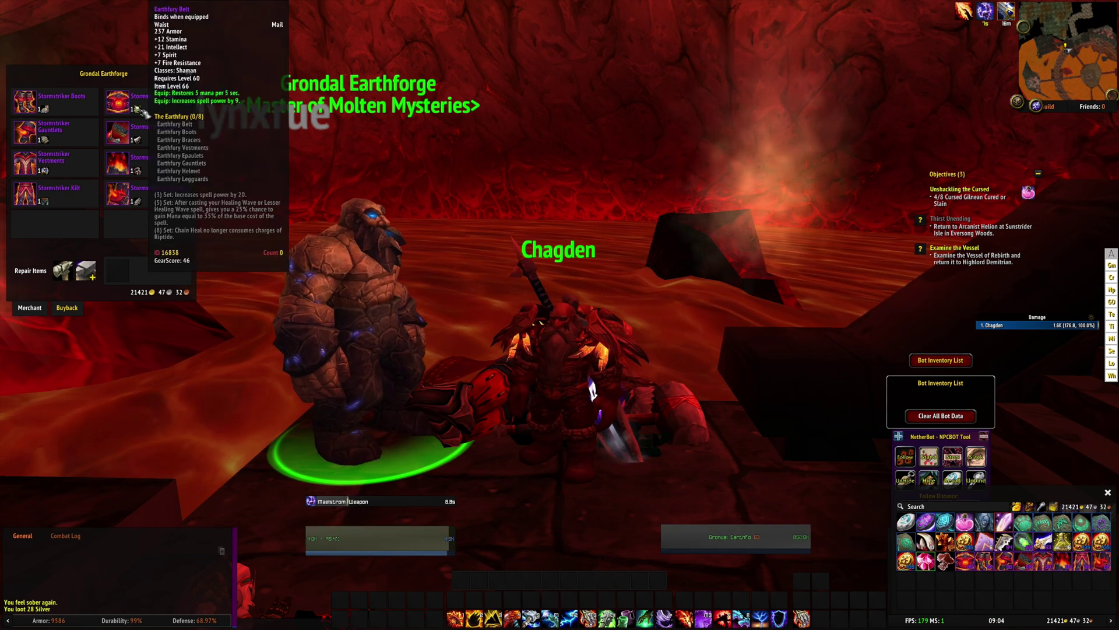
mouse_move(142, 173)
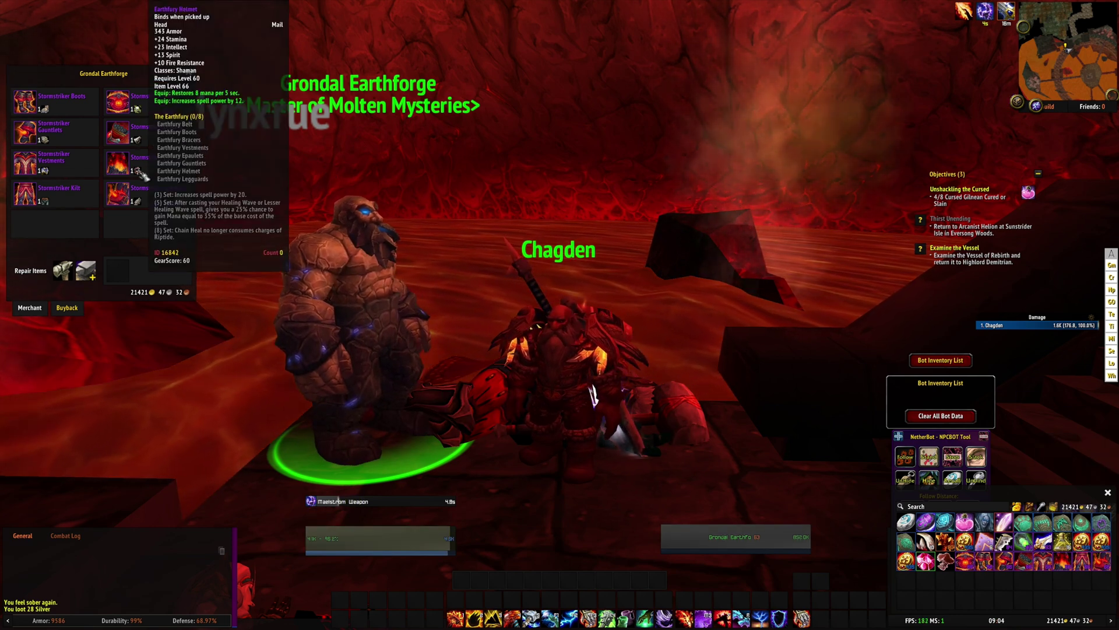
key(Return)
mouse_move(142, 205)
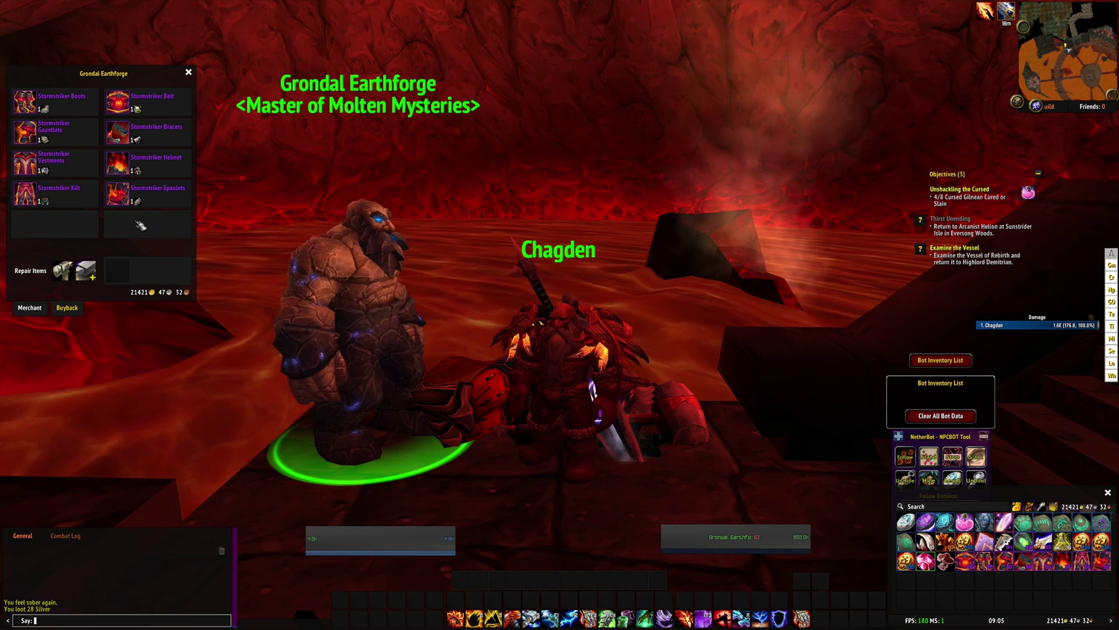
drag(361, 245, 301, 255)
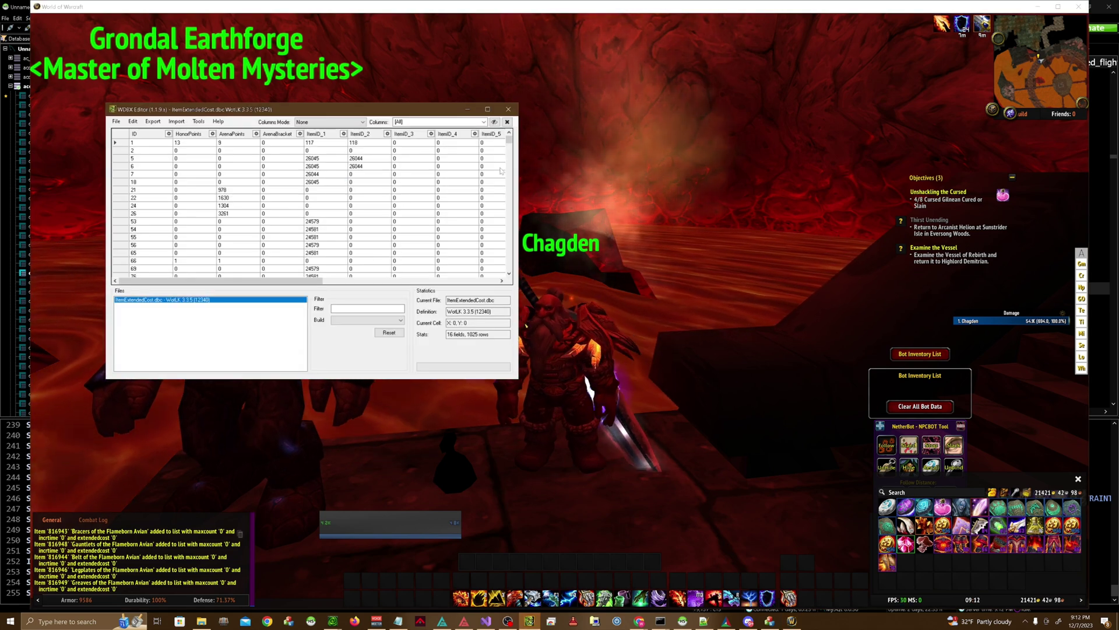
- Filter HeidiSQL's acore_world table list with 'npc_v'
key(alt+Tab)
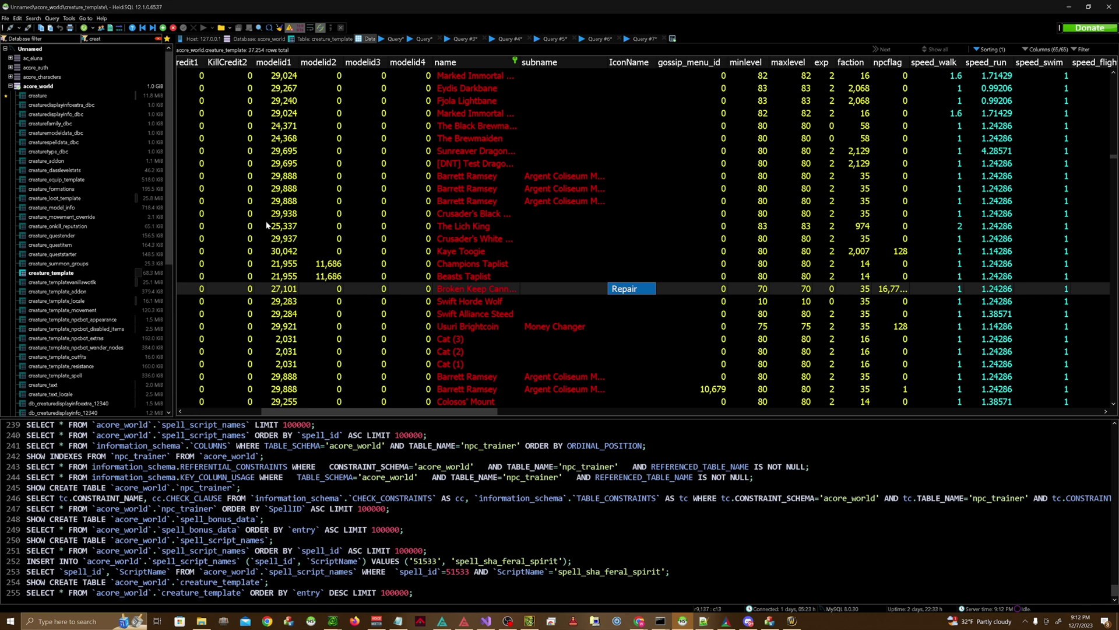
click(279, 226)
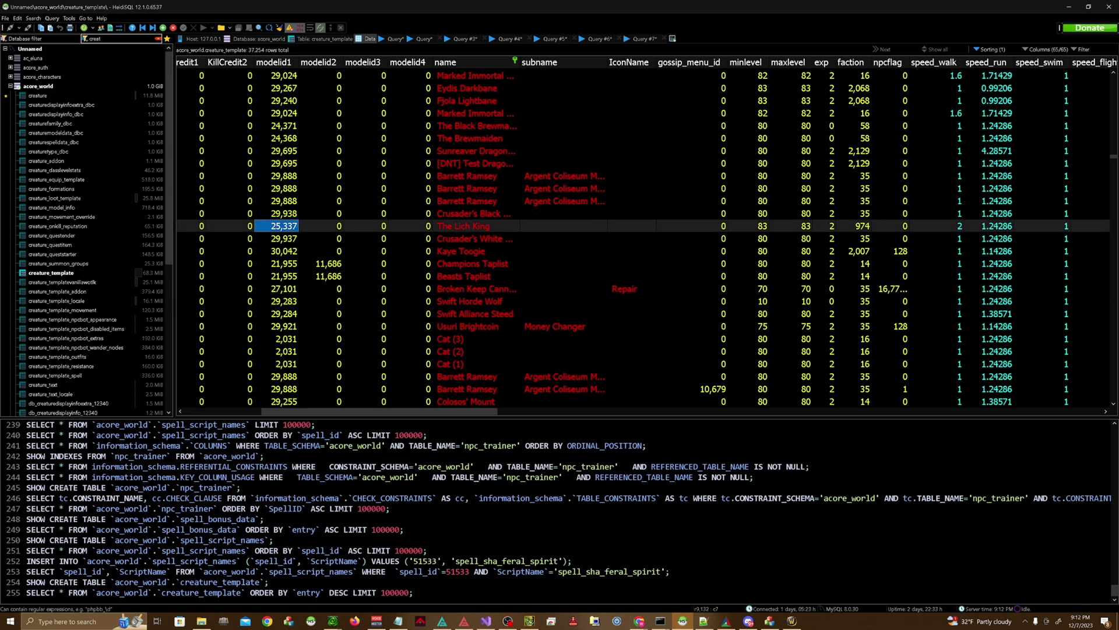
text(npc_vendor)
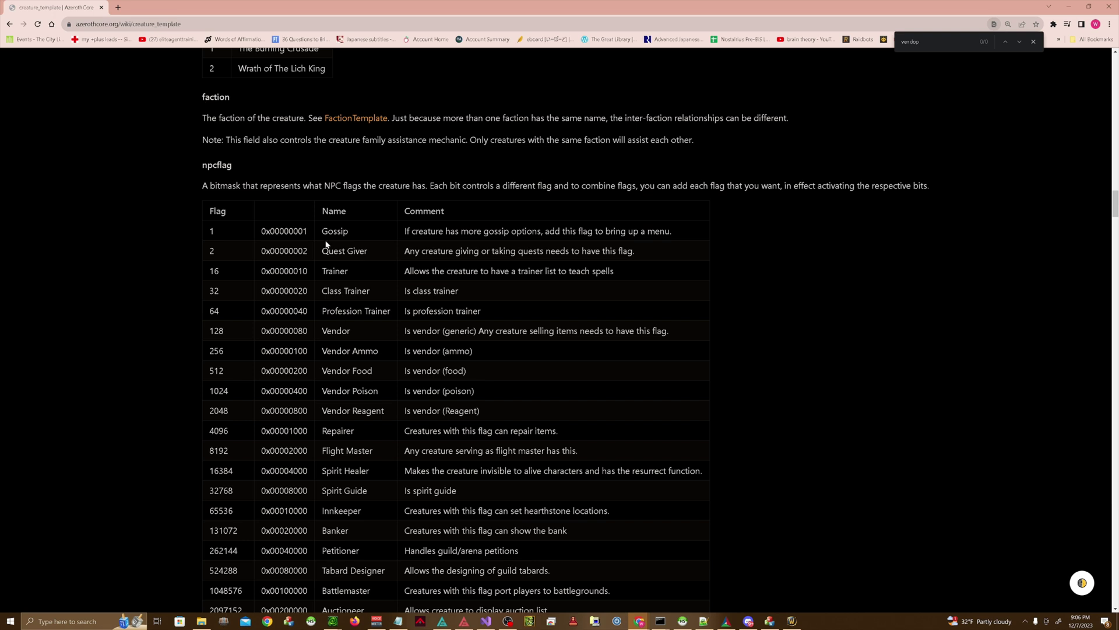
- Change the HeidiSQL table filter to 'crea' and reopen creature_template
key(alt+Tab)
double_click(100, 38)
text(creat)
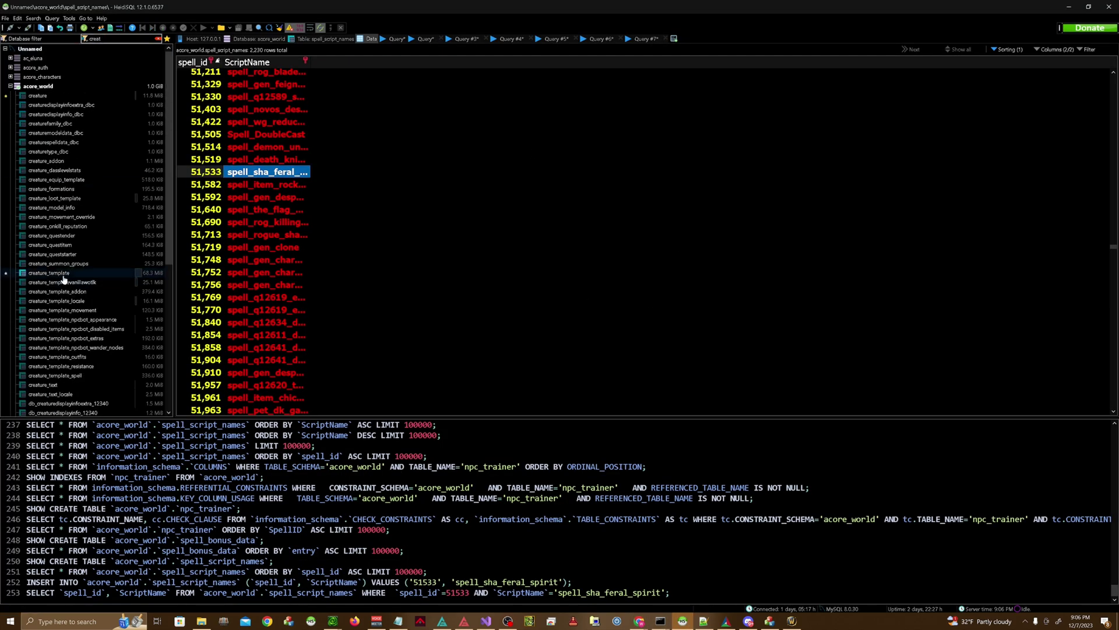
click(58, 274)
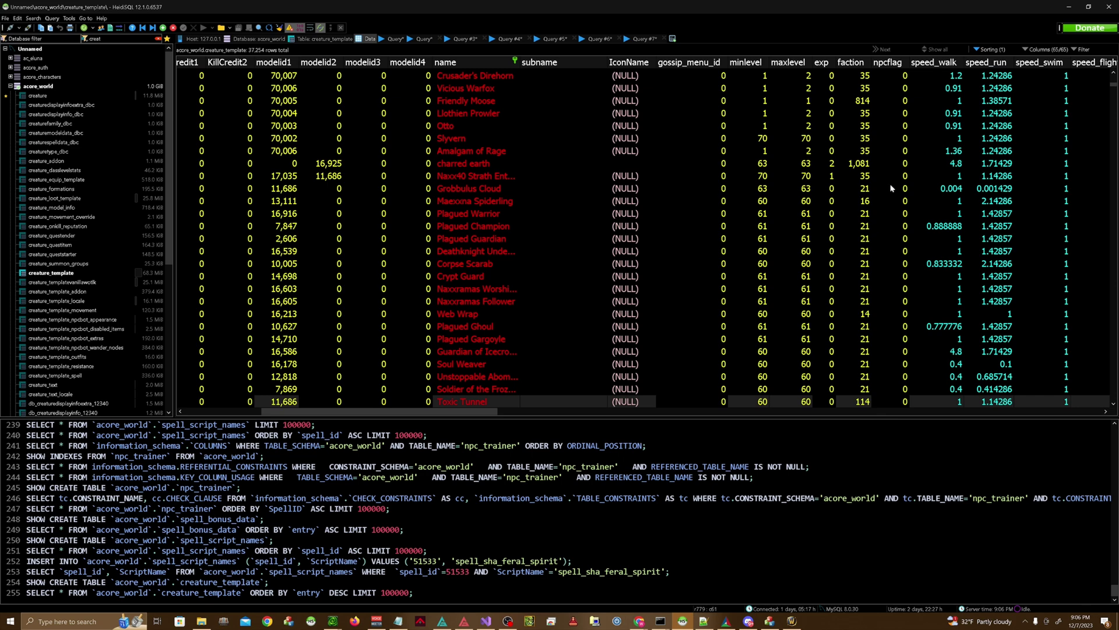
click(864, 177)
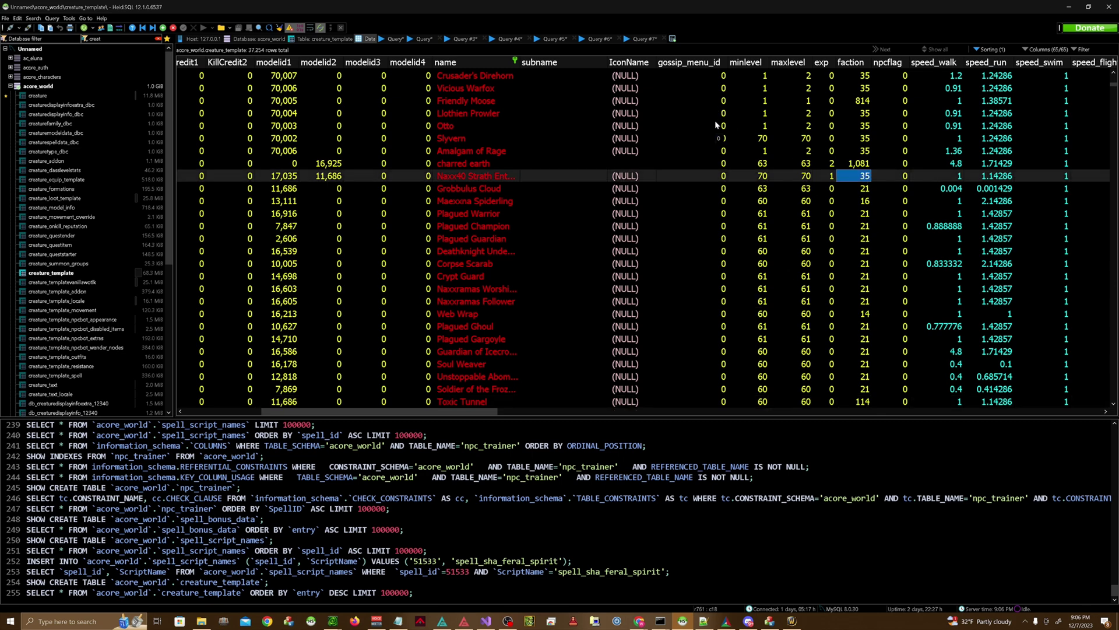
- Scroll the AzerothCore wiki down to the npcflag table showing Vendor as 128
key(alt+Tab)
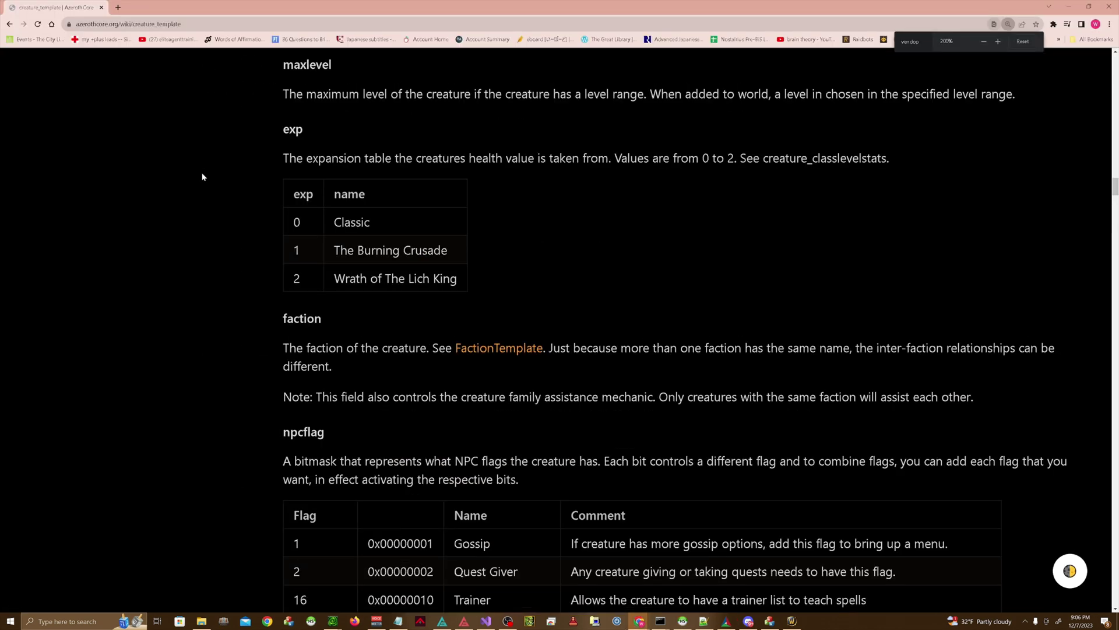
scroll(377, 311, down, 2)
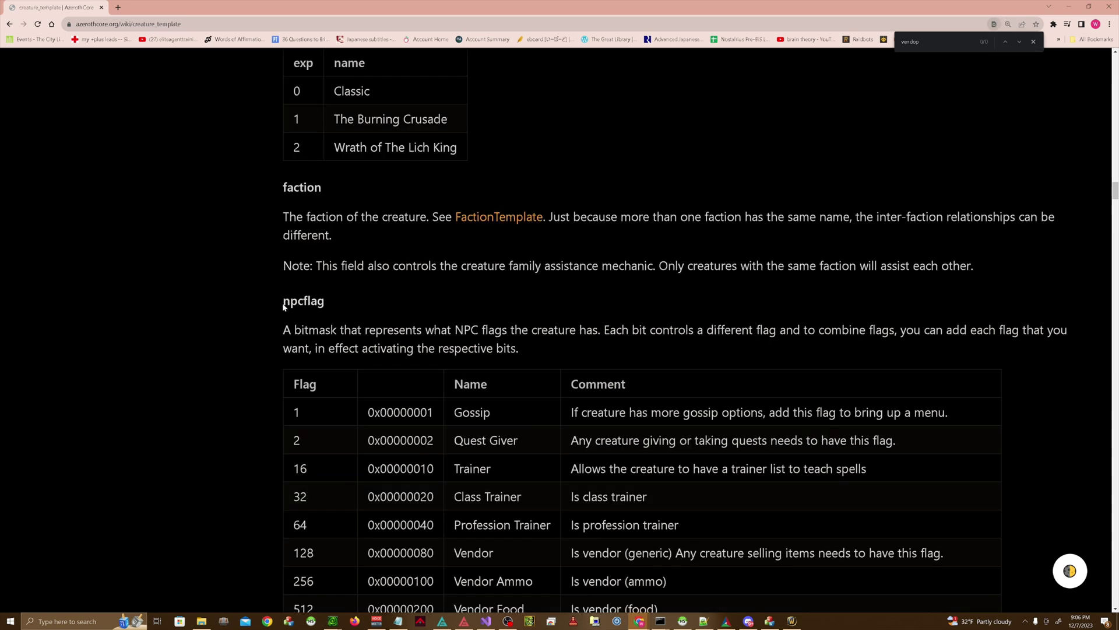
scroll(513, 443, down, 2)
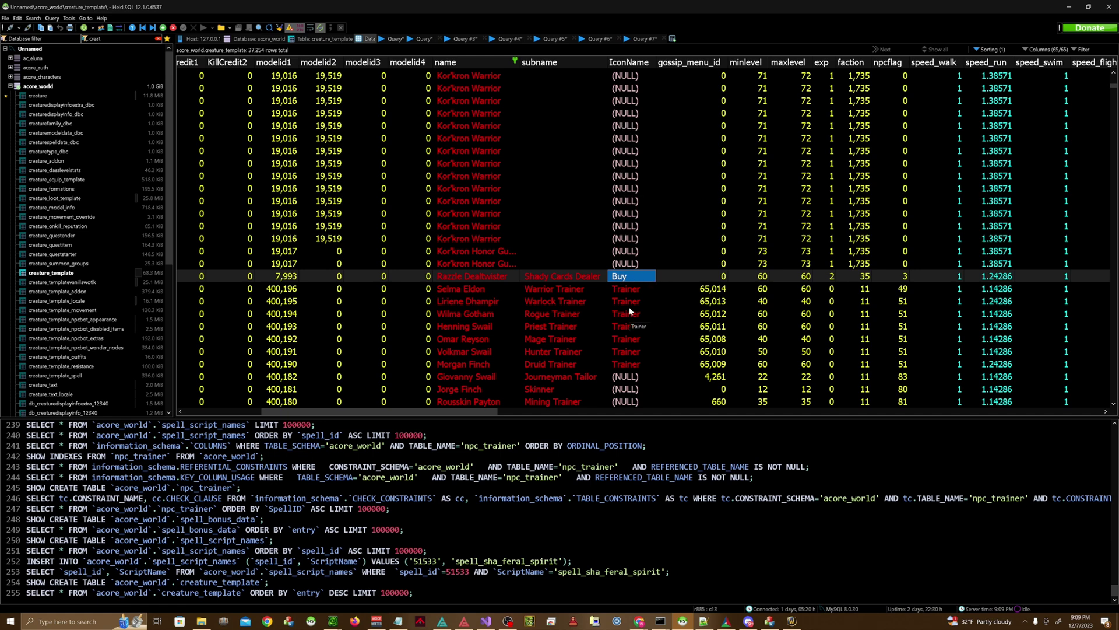
- Jump to a Repair-icon creature in the IconName column, then return to World of Warcraft
key(r)
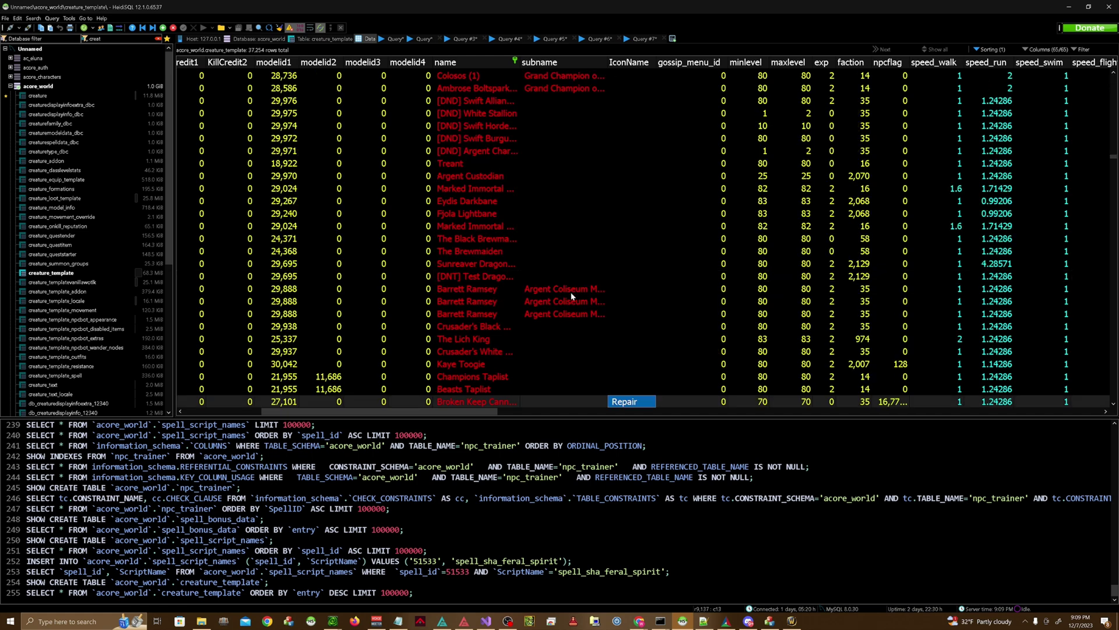
scroll(645, 380, down, 3)
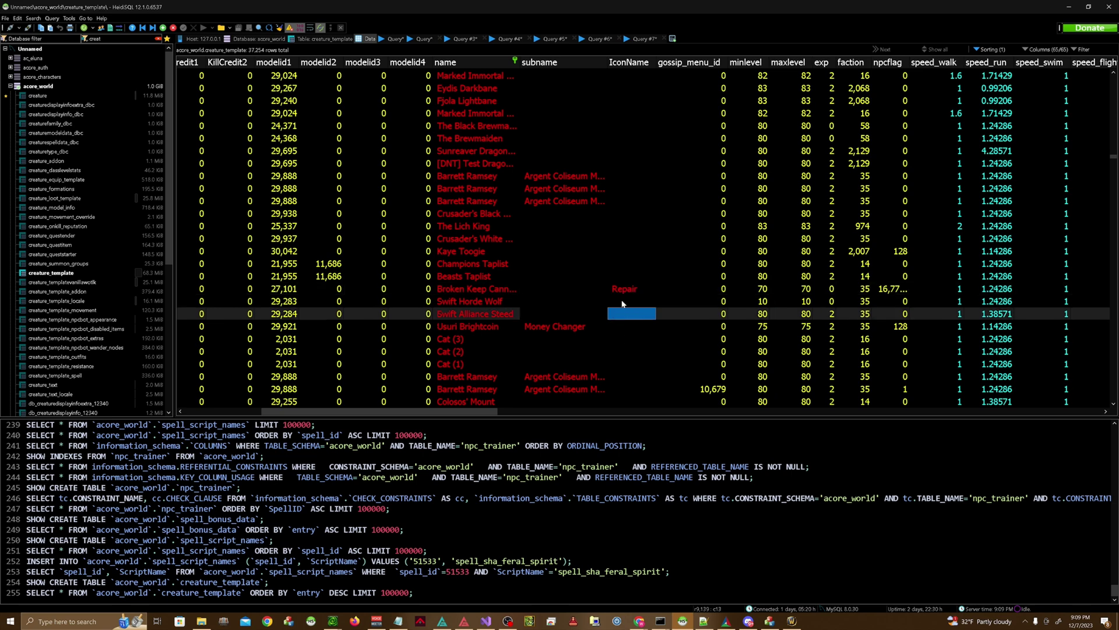
click(789, 619)
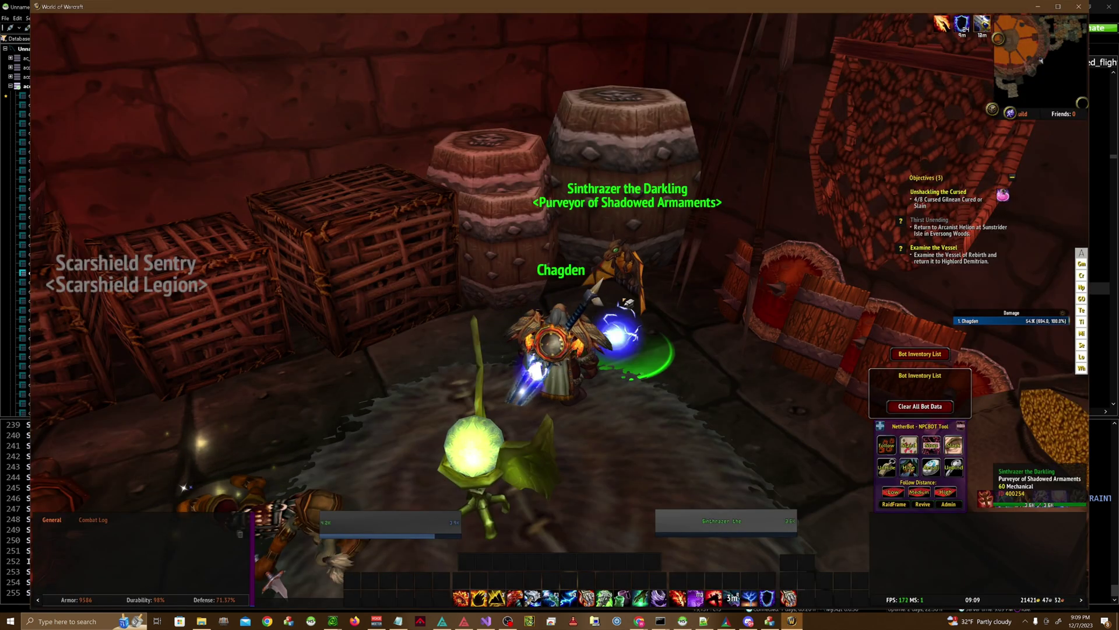
- Add the Helmet of the Flameborn Avian to Sinthrazer's stock with .npc add item
right_click(621, 312)
key(c)
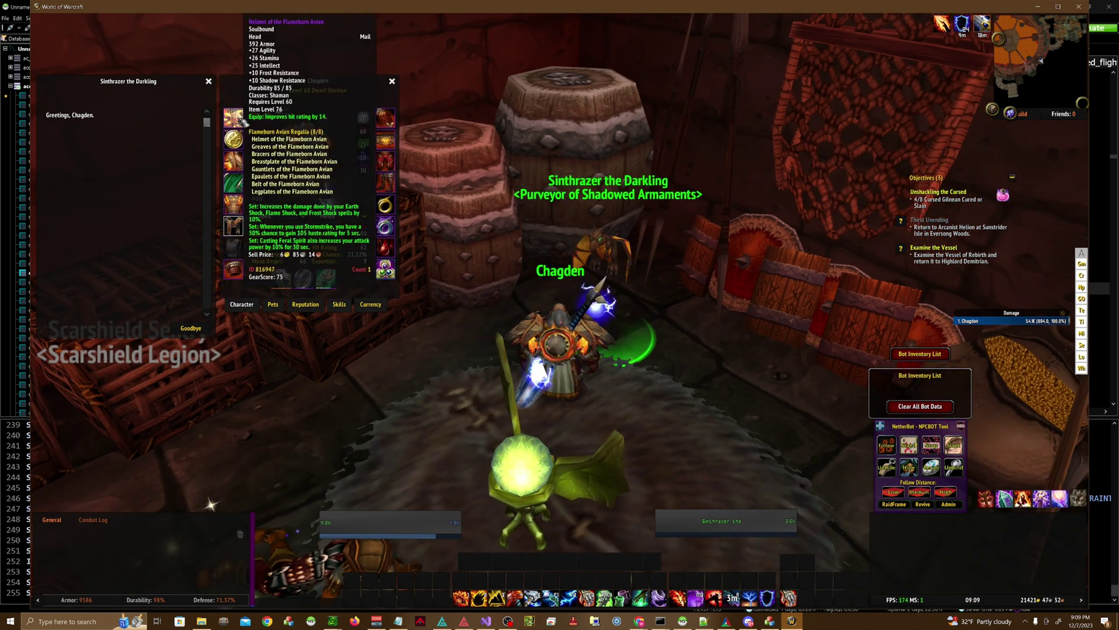
click(209, 81)
mouse_move(57, 119)
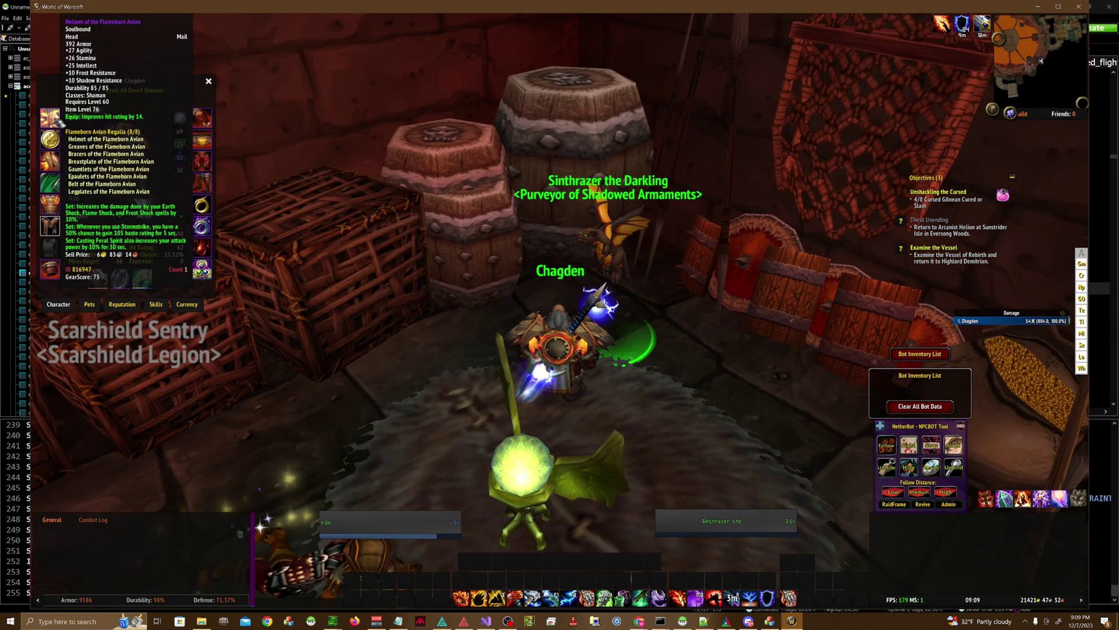
key(Return)
text(.npc add )
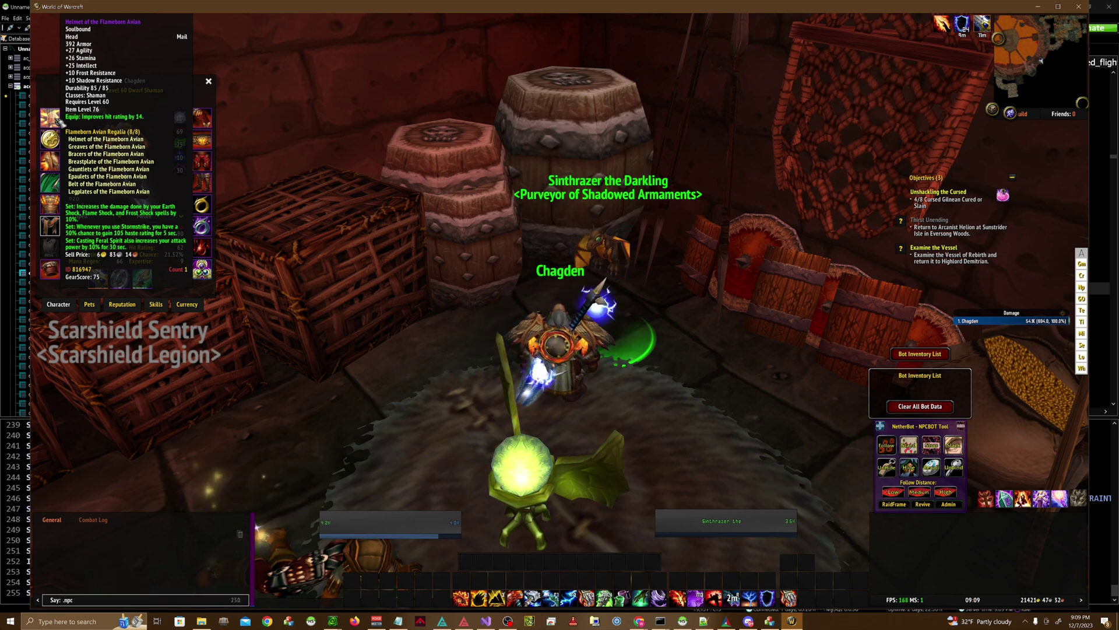
text(item)
shift+click(59, 120)
key(Return)
key(Return)
- Add the Epaulets of the Flameborn Avian, then Repair All at Sinthrazer's shop
text(.npc add item)
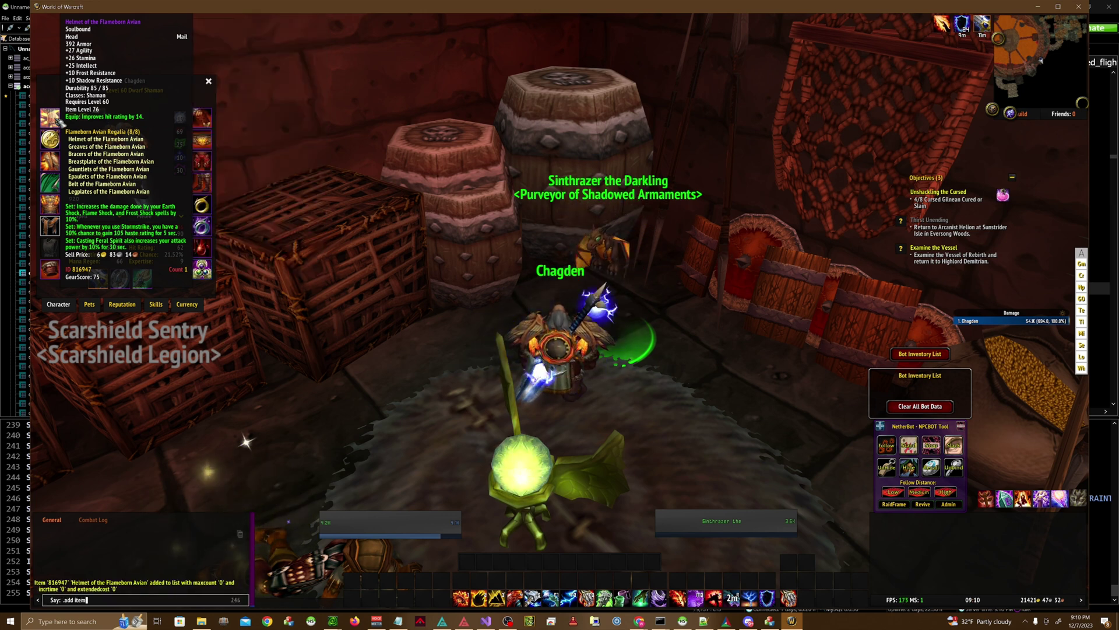
shift+click(57, 169)
key(Return)
text(.npc add item)
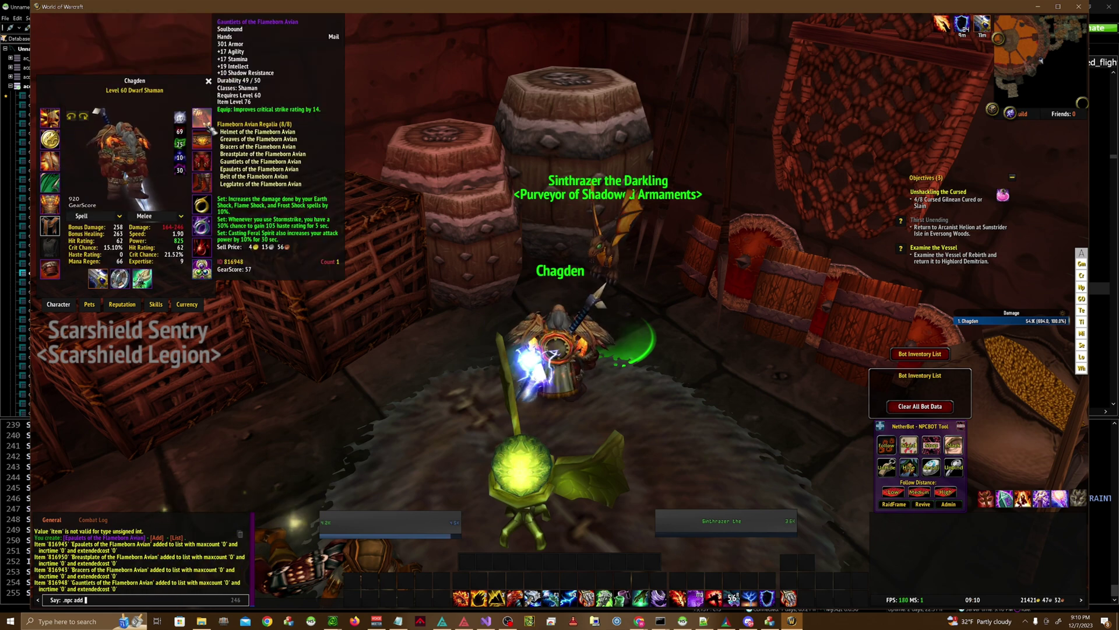
key(Return)
right_click(593, 266)
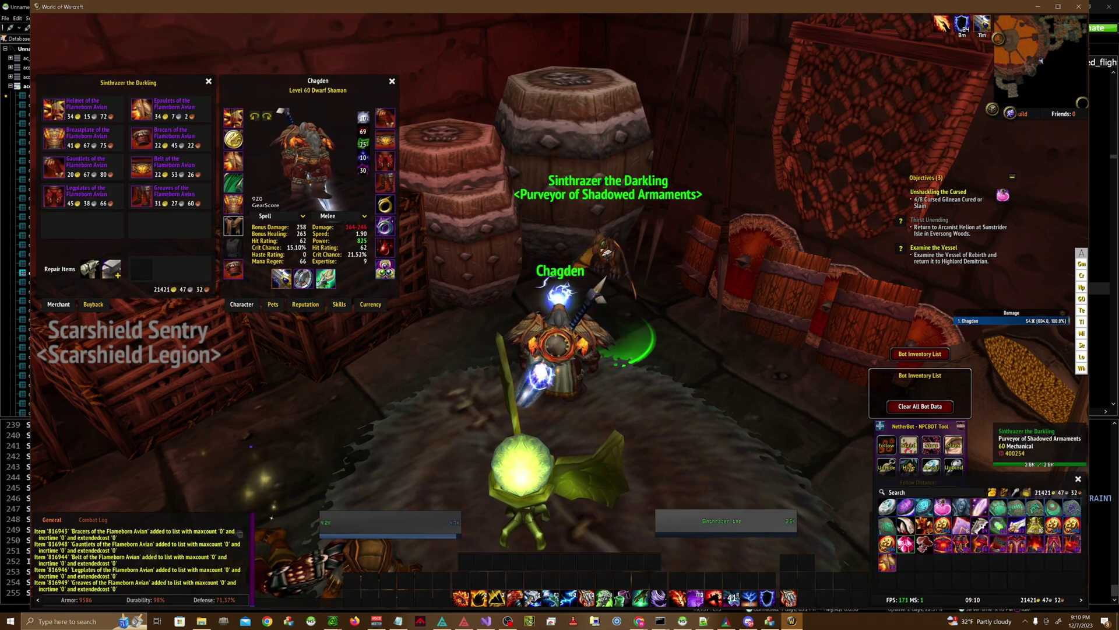
click(110, 269)
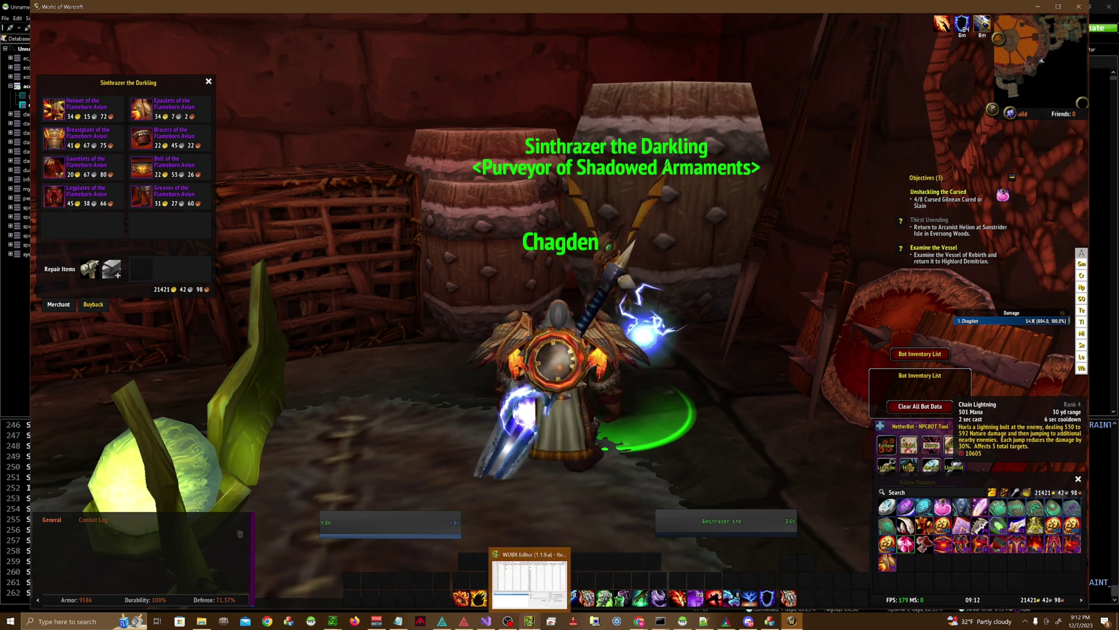
- Open ItemExtendedCost.dbc in a new WDBX Editor with the WotLK 3.3.5 (12340) definition, scrolled to row 3050
click(531, 625)
right_click(531, 625)
click(528, 600)
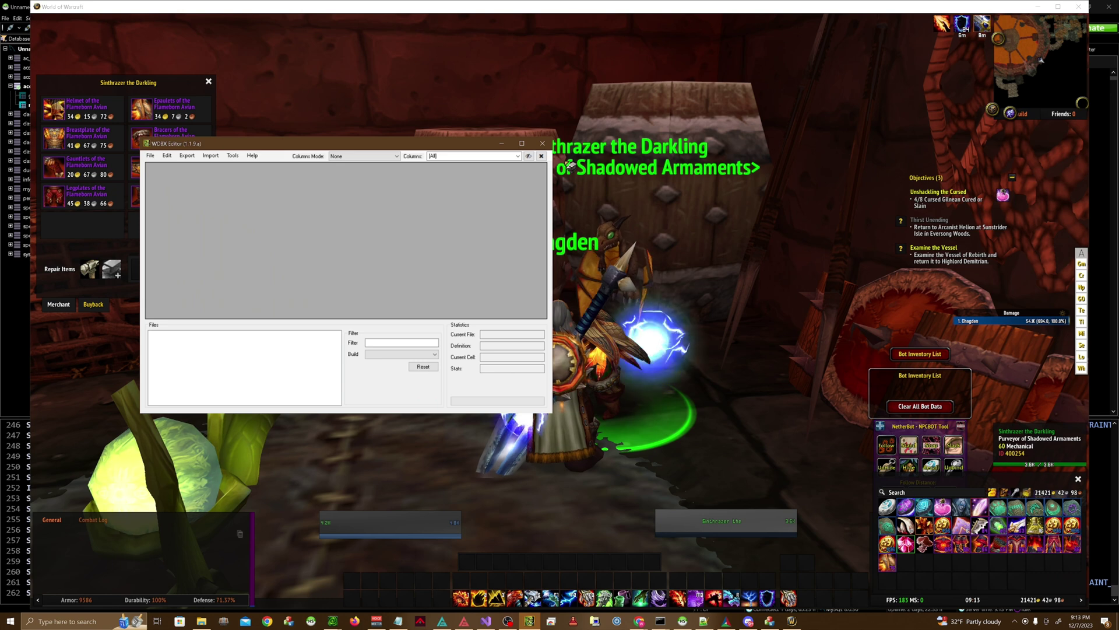
key(ctrl+o)
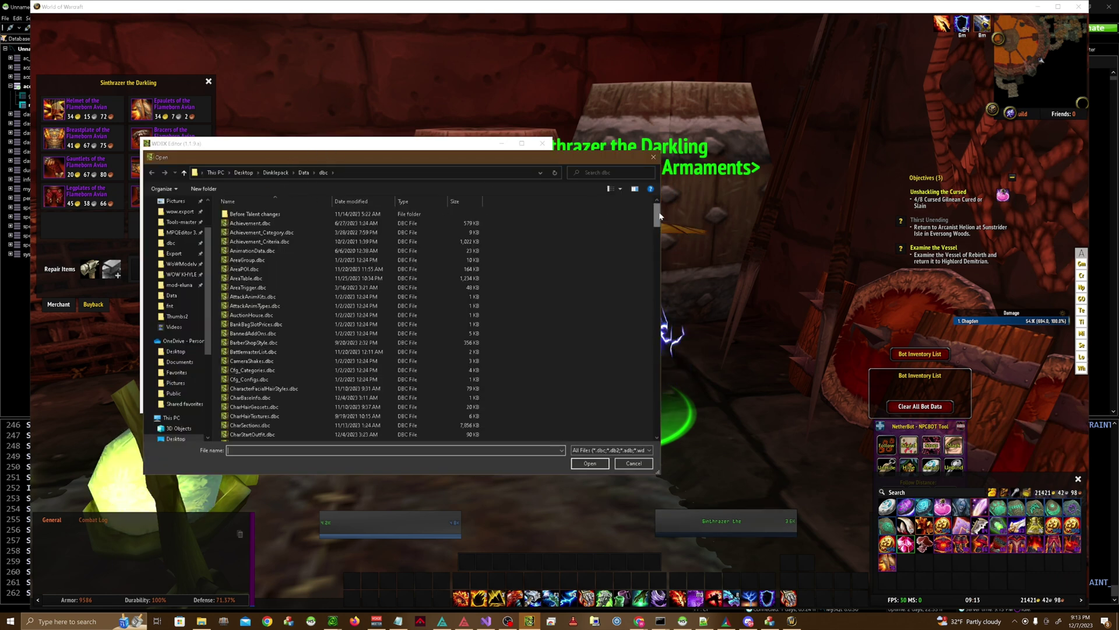
drag(660, 218, 667, 289)
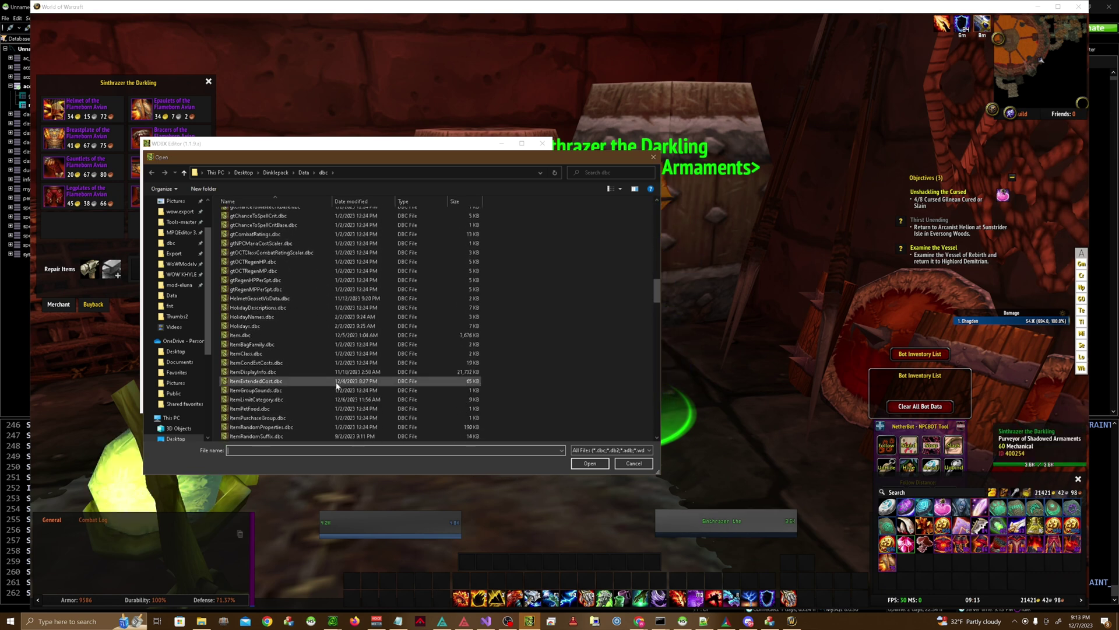
double_click(337, 383)
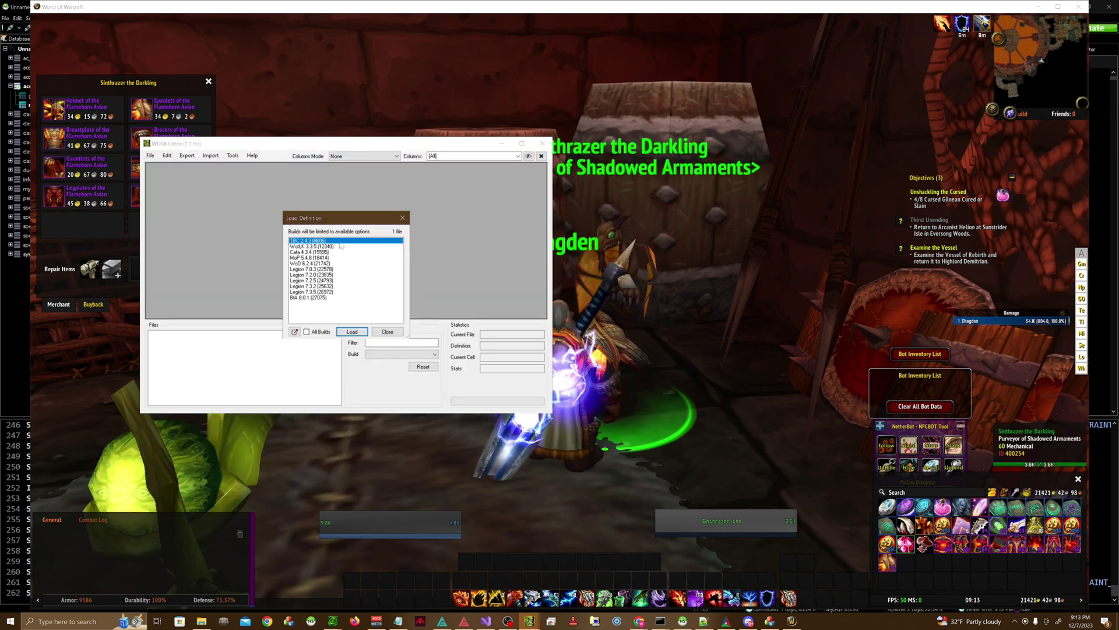
double_click(302, 246)
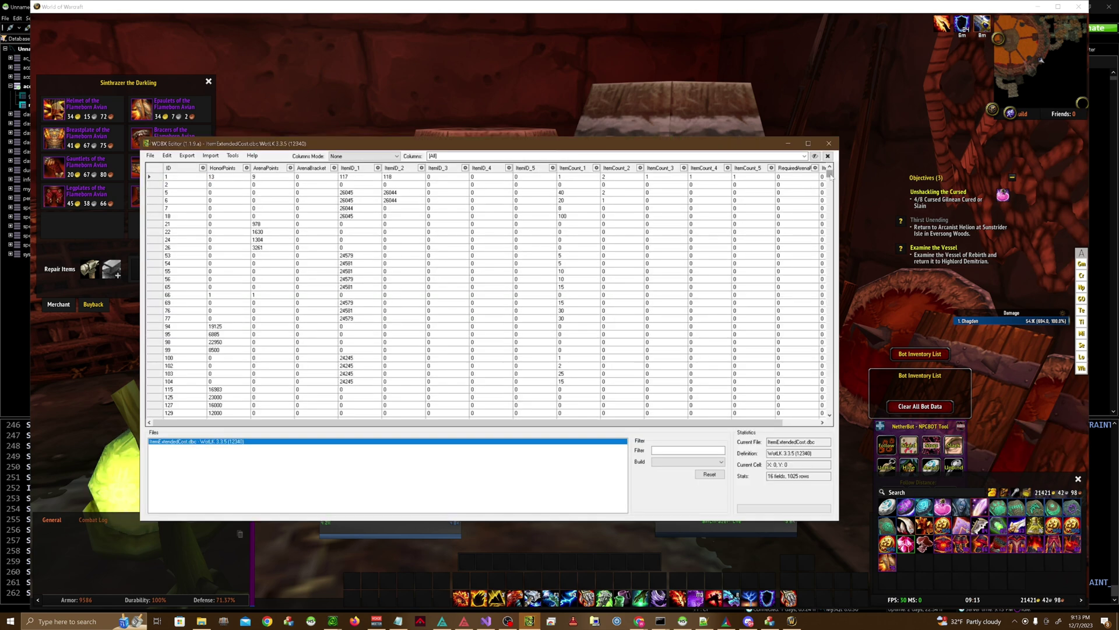
drag(835, 352, 838, 416)
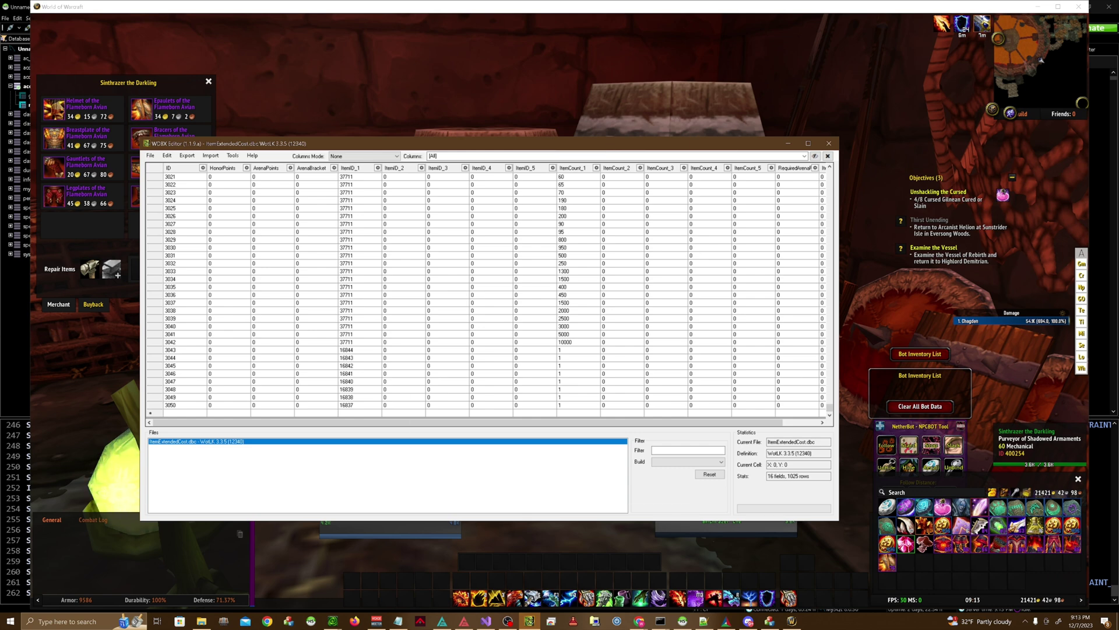
click(788, 143)
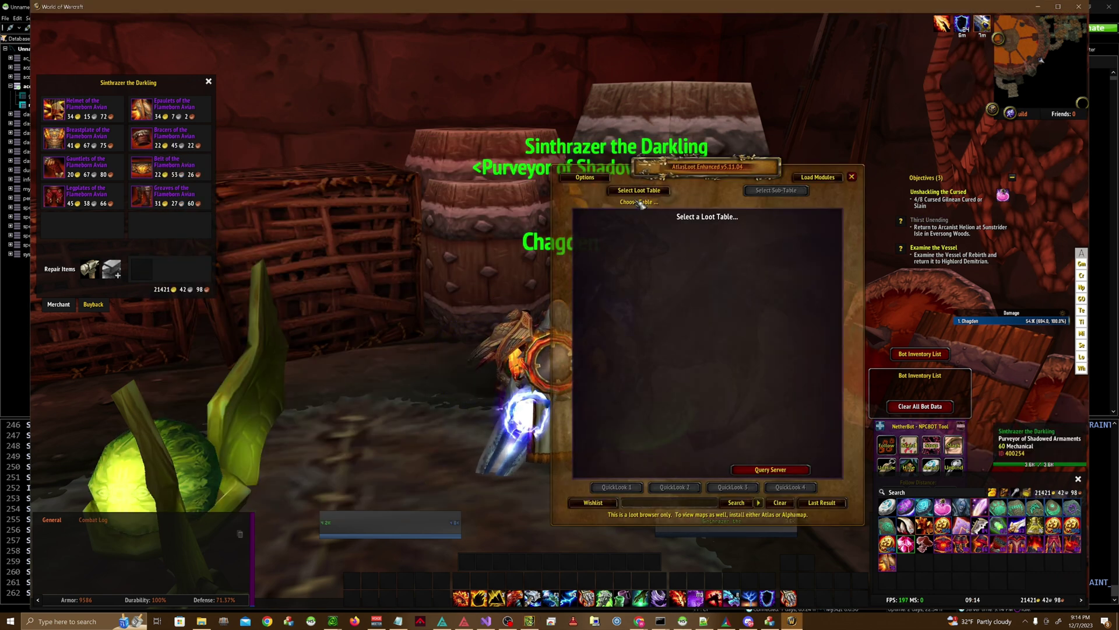
- Show AtlasLoot's Sets/Collections > Tier 1/2/3 Sets > Shaman Tier 1/2 items
click(639, 191)
click(641, 245)
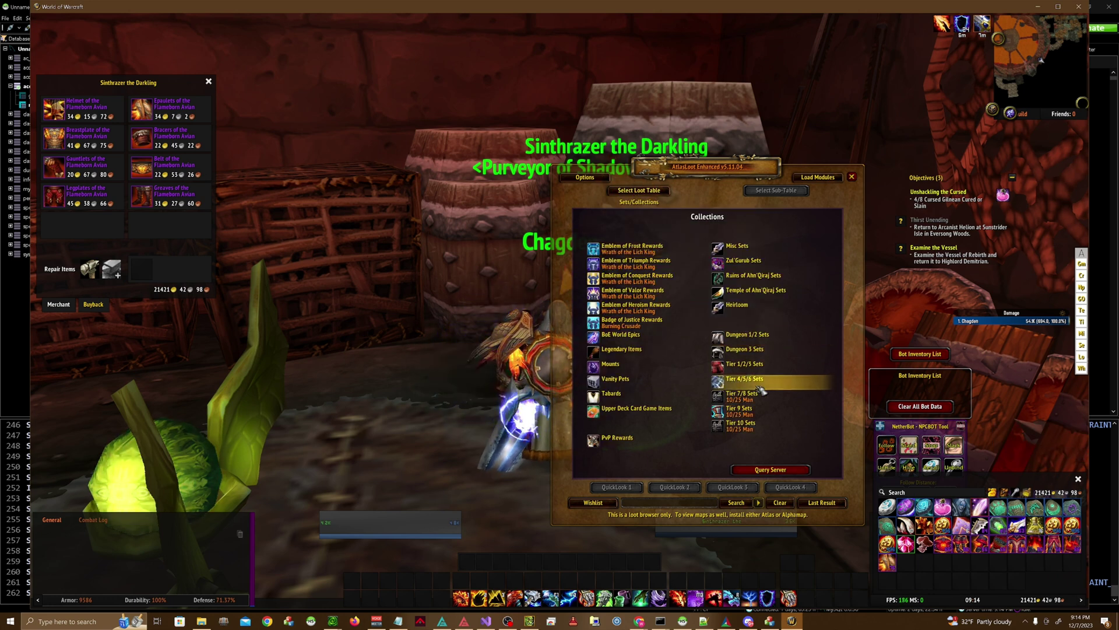
click(752, 363)
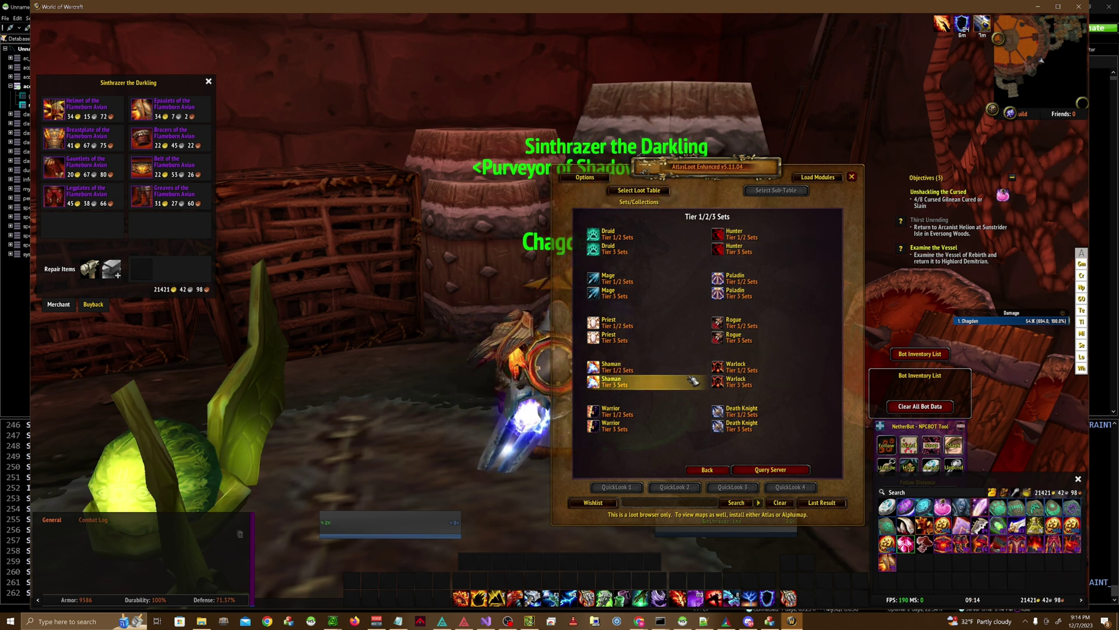
click(618, 367)
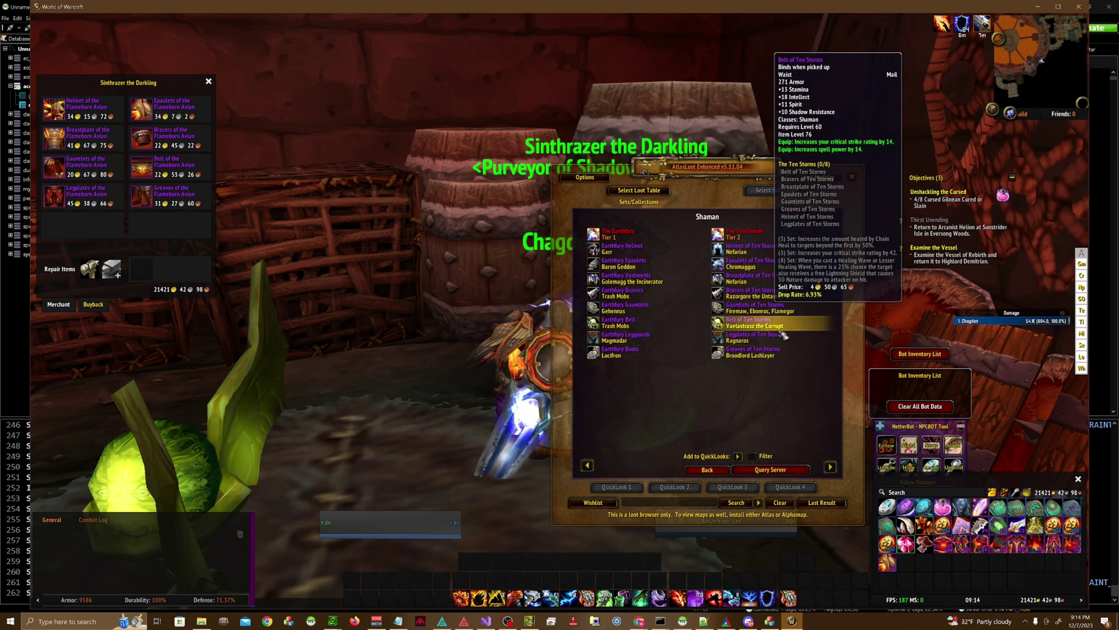
- Run .lookup item in chat to list the Ten Storms item IDs
key(Return)
text(.lookup item of ten stor)
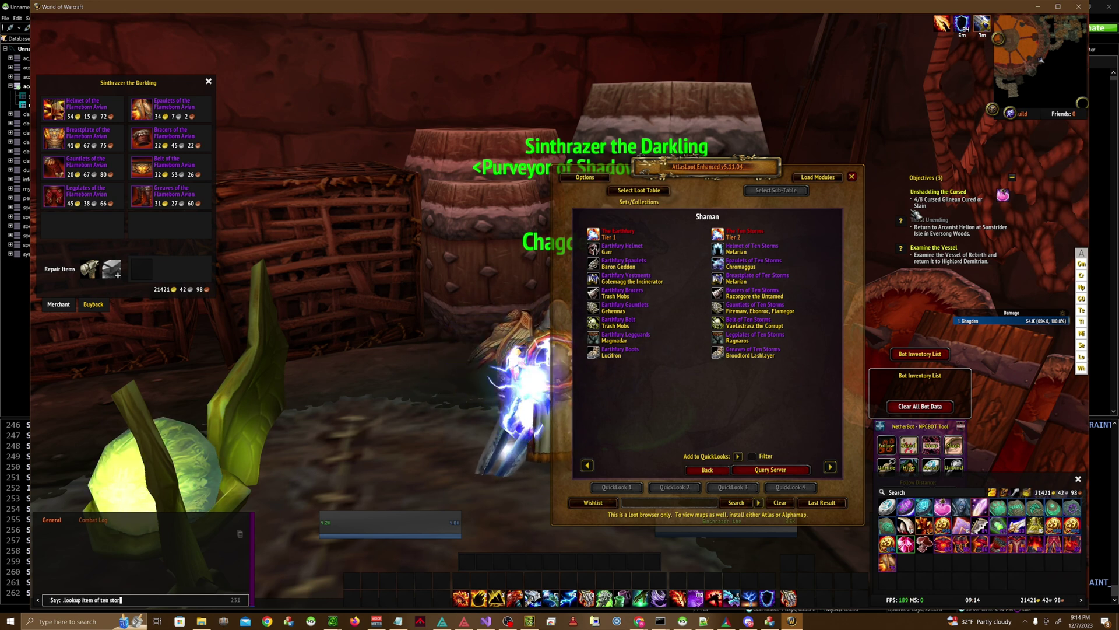
key(Return)
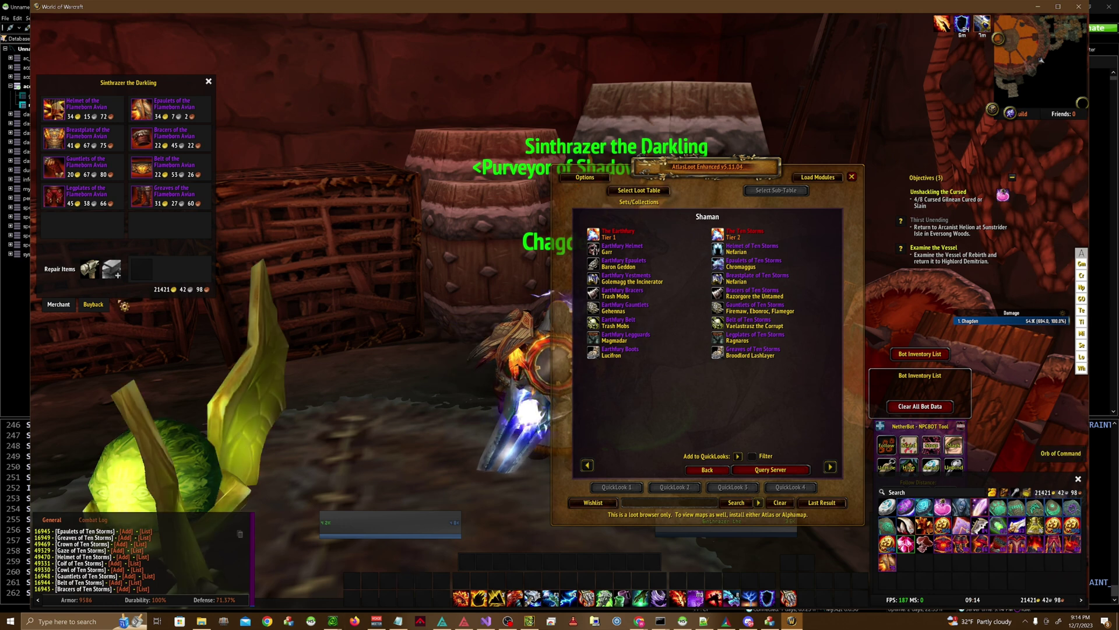
mouse_move(97, 560)
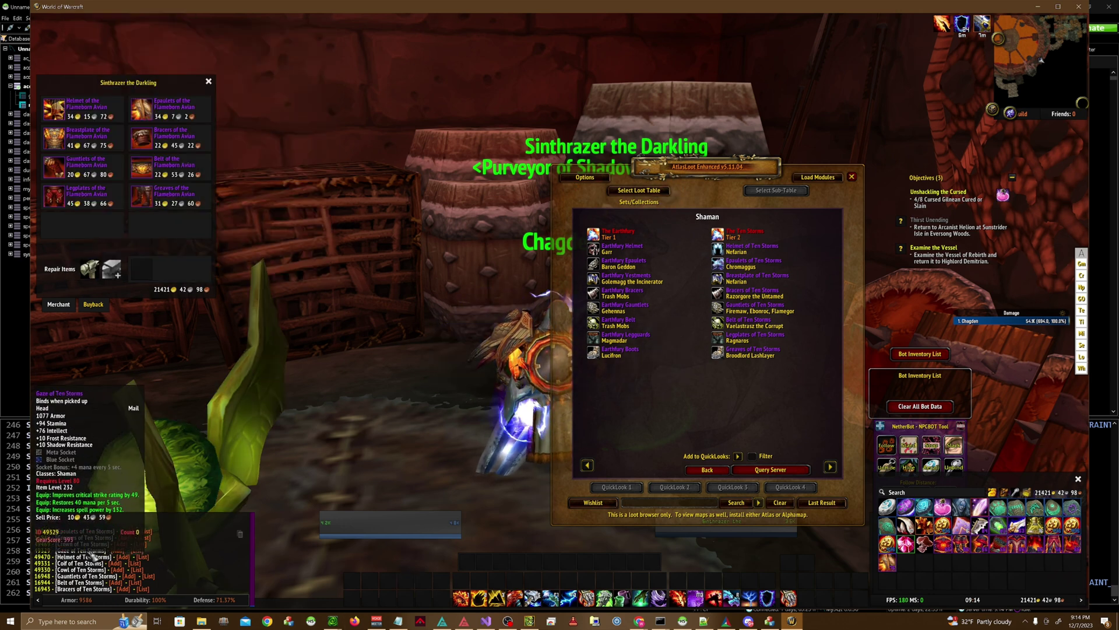
scroll(96, 560, up, 5)
key(alt+Tab)
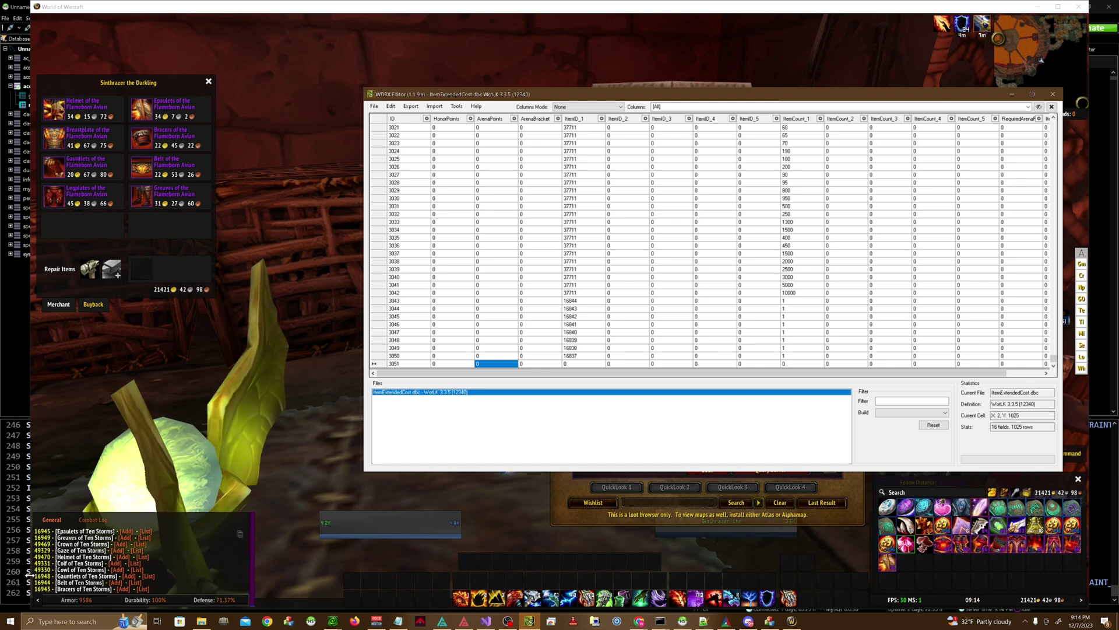
- Set cost row 3051 to require one of item 16946 and save
scroll(94, 550, up, 3)
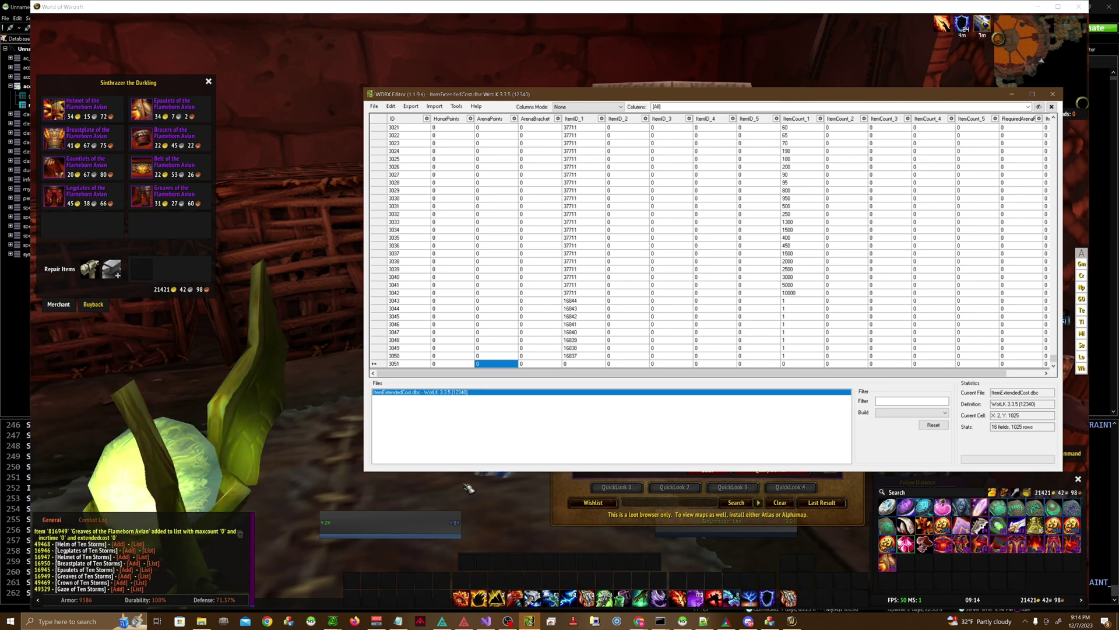
key(Return)
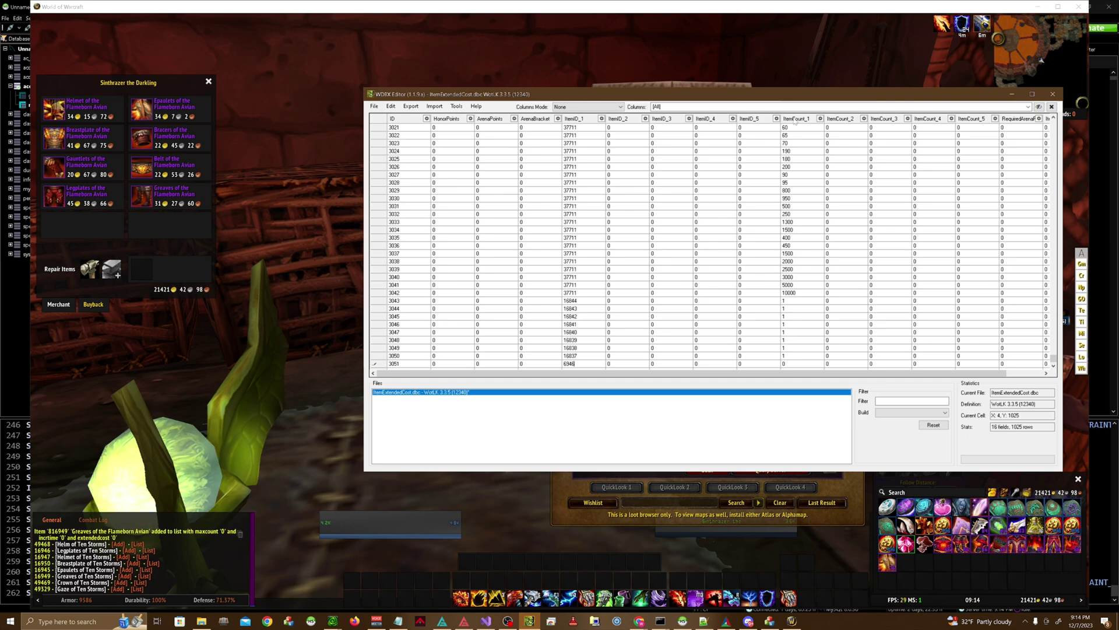
text(1)
double_click(566, 363)
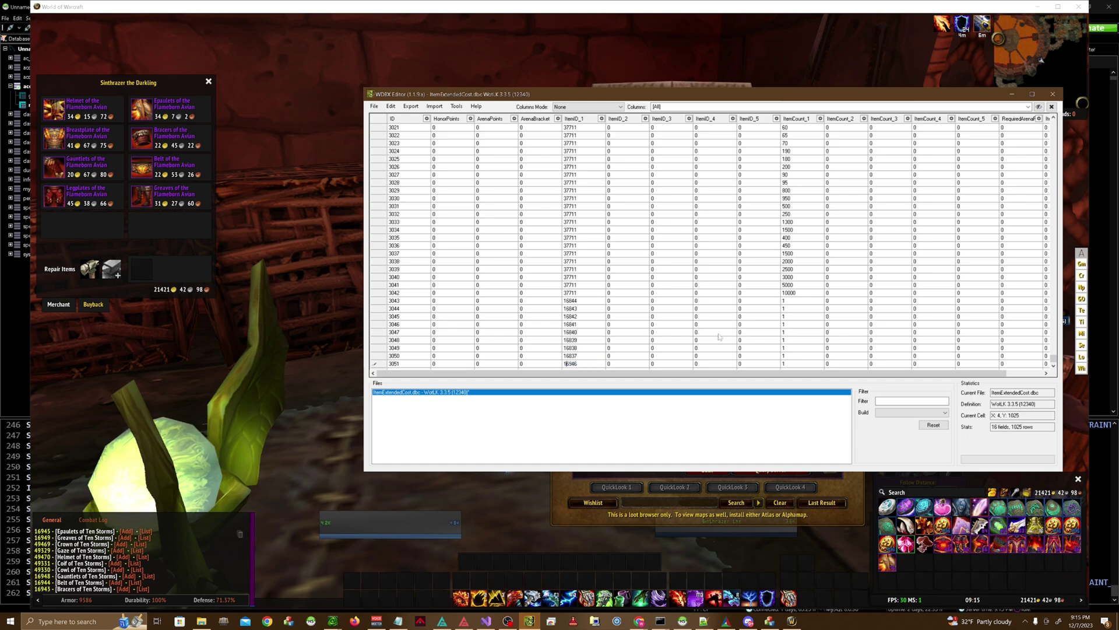
click(764, 347)
click(788, 363)
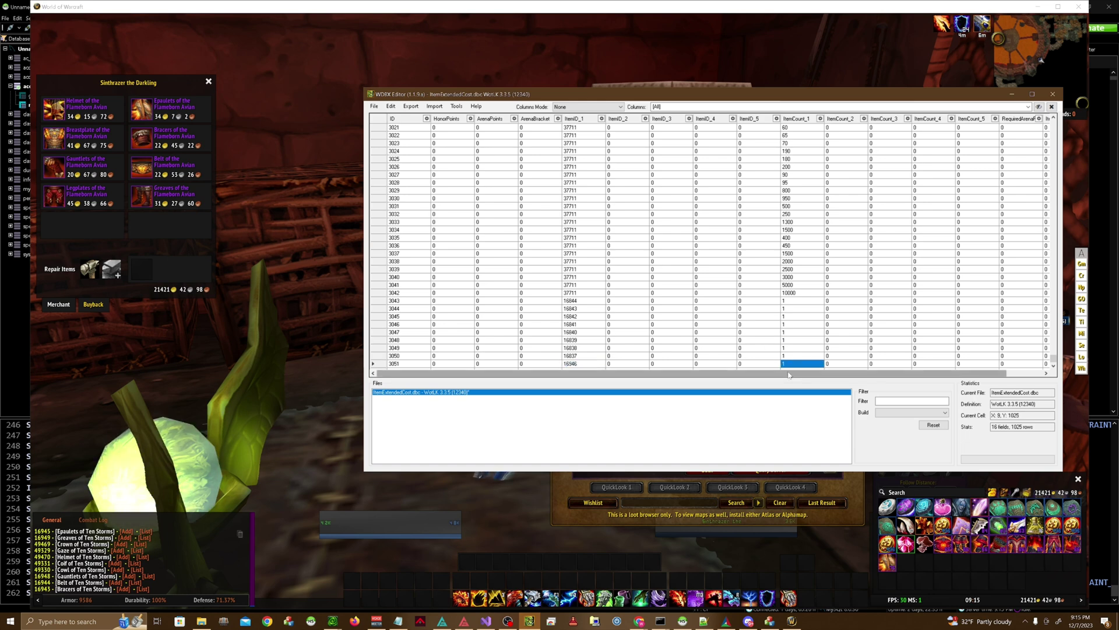
drag(788, 374, 844, 379)
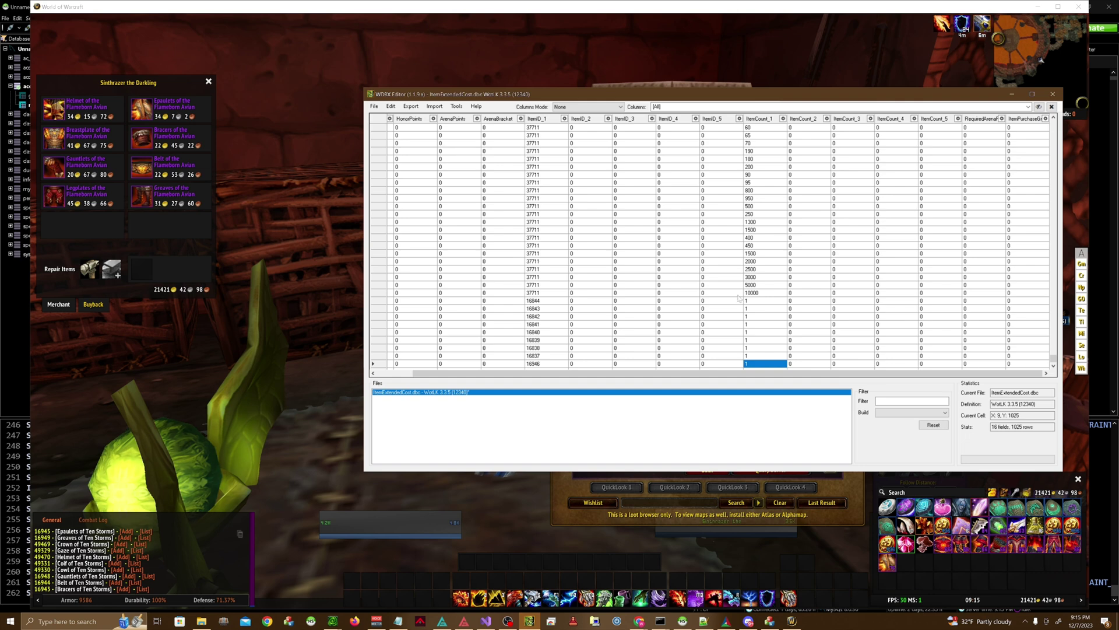
key(ctrl+s)
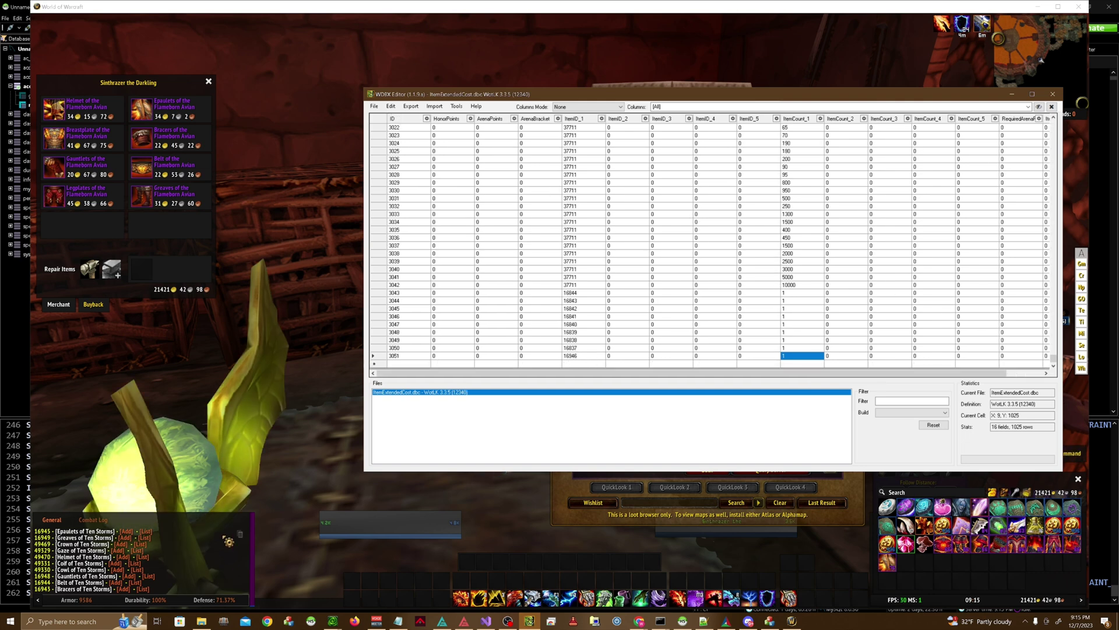
- Add cost row 3052 requiring one of item 6947 and save ItemExtendedCost.dbc via File > Save
click(576, 363)
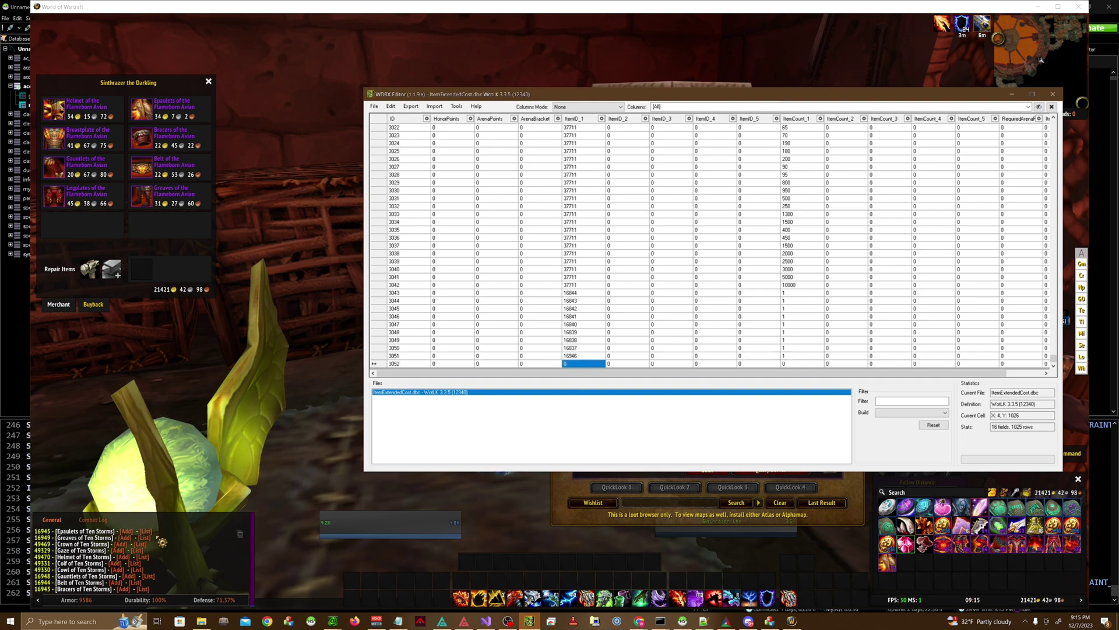
scroll(96, 561, up, 6)
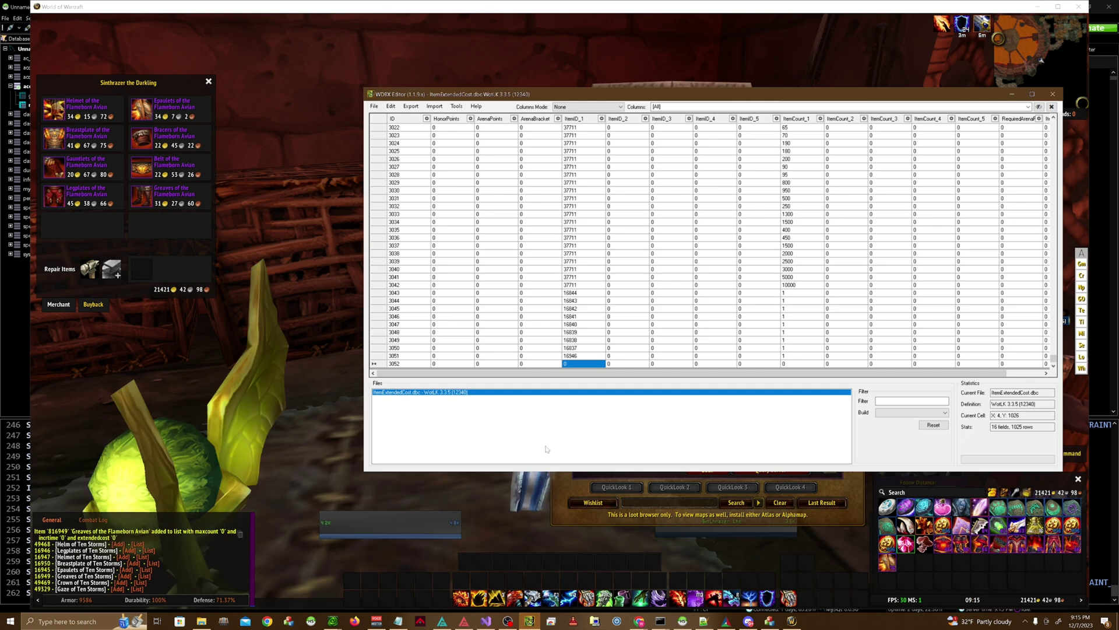
text(6947)
click(802, 363)
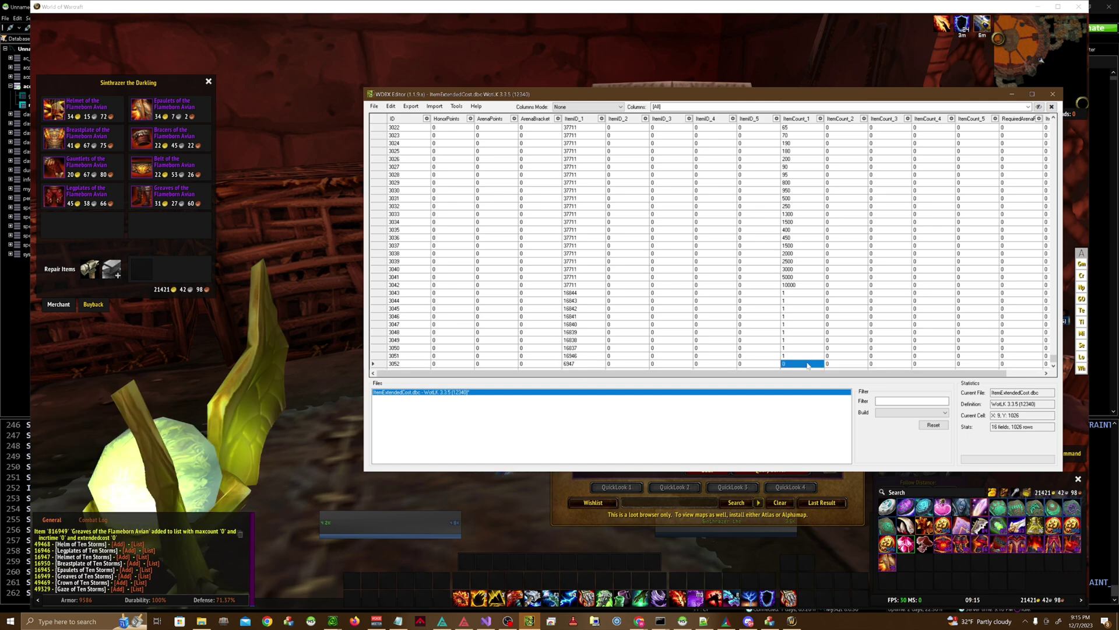
text(1)
click(801, 355)
click(450, 222)
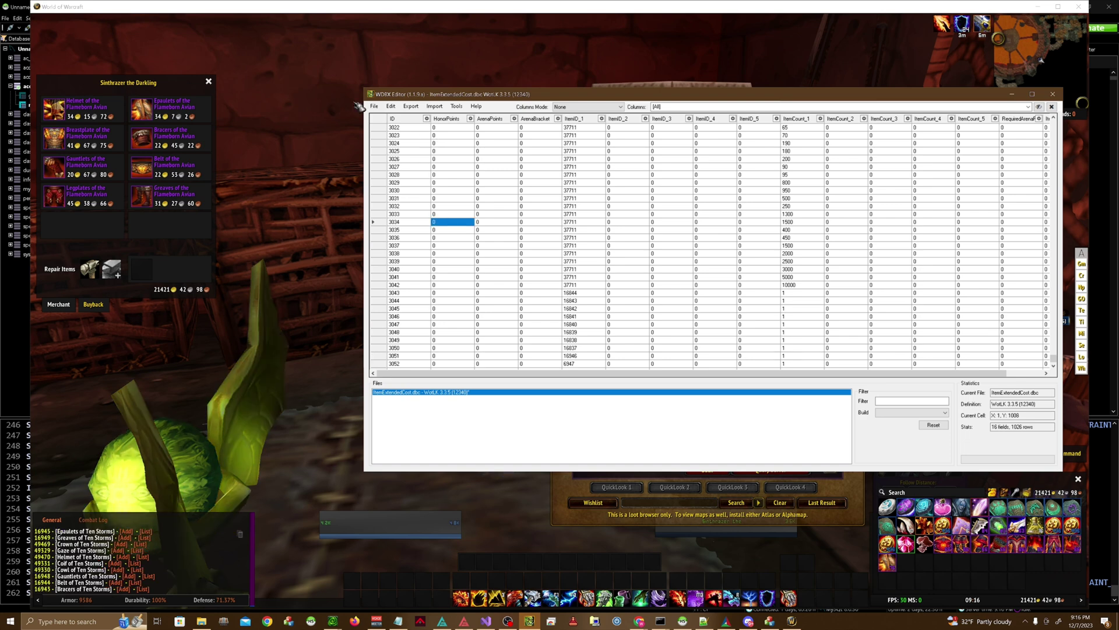
click(374, 106)
click(387, 154)
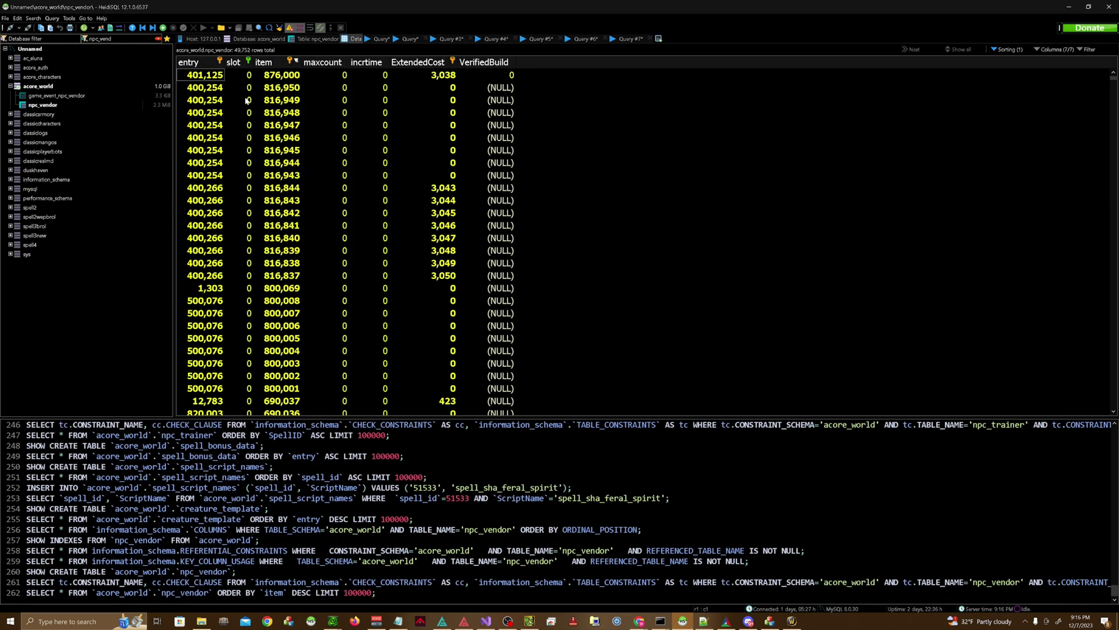
click(683, 621)
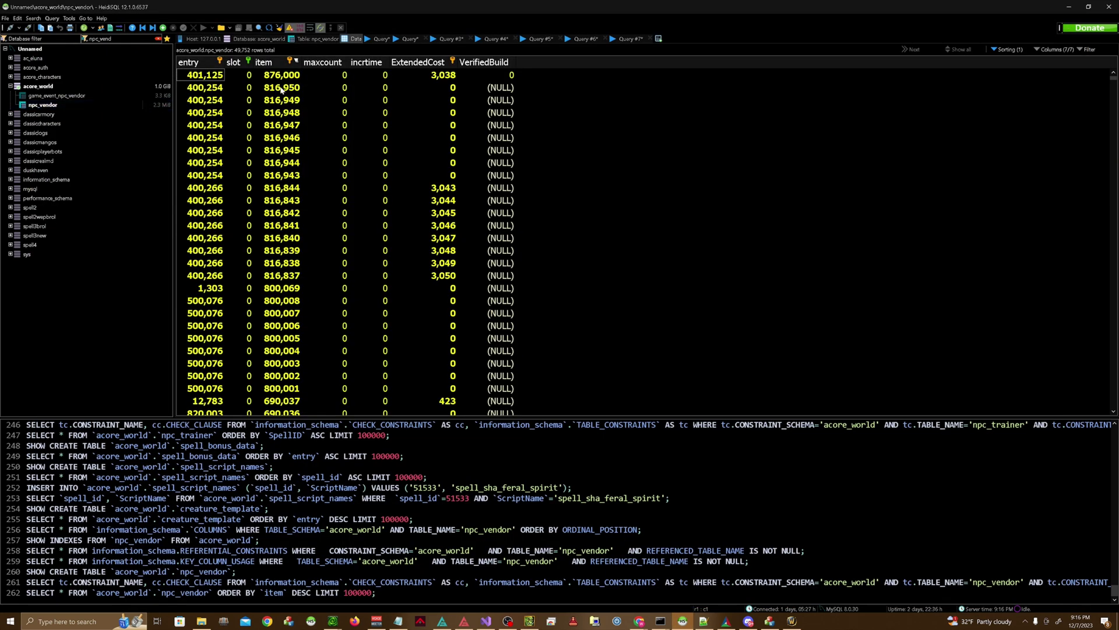
- Refresh npc_vendor data, check row 3024's item count in WDBX Editor, then return to the game
click(84, 28)
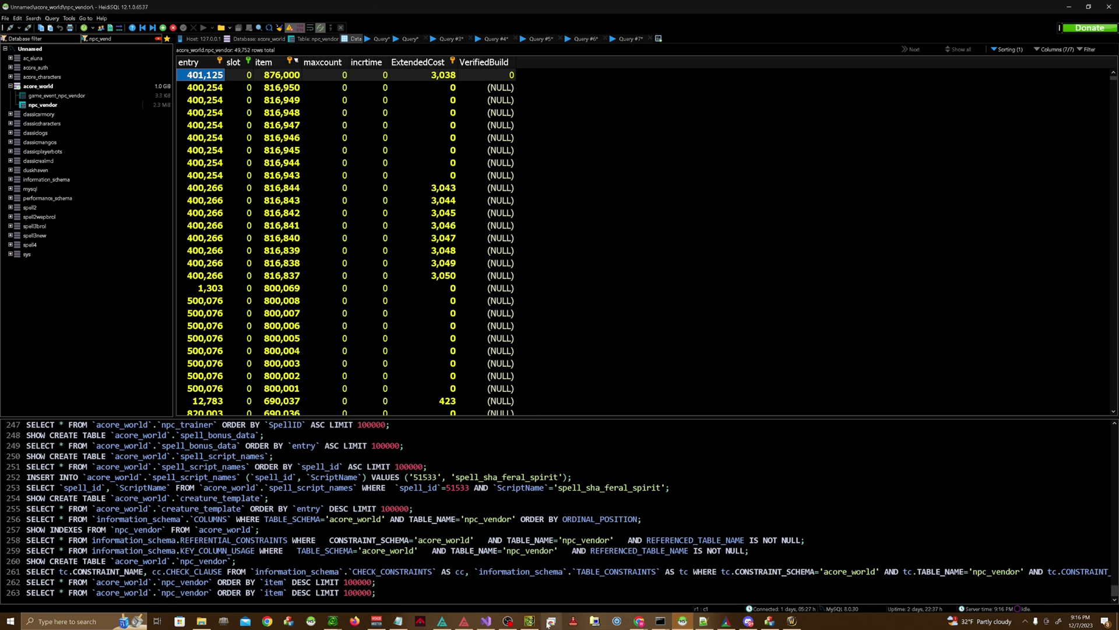
click(529, 620)
scroll(401, 176, down, 1)
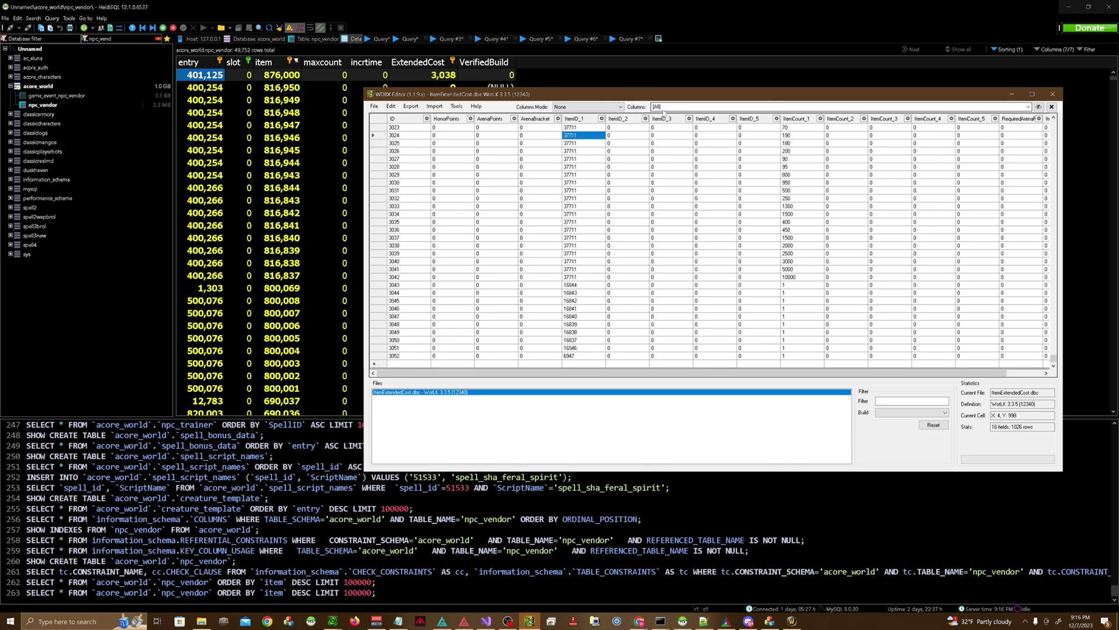
click(792, 137)
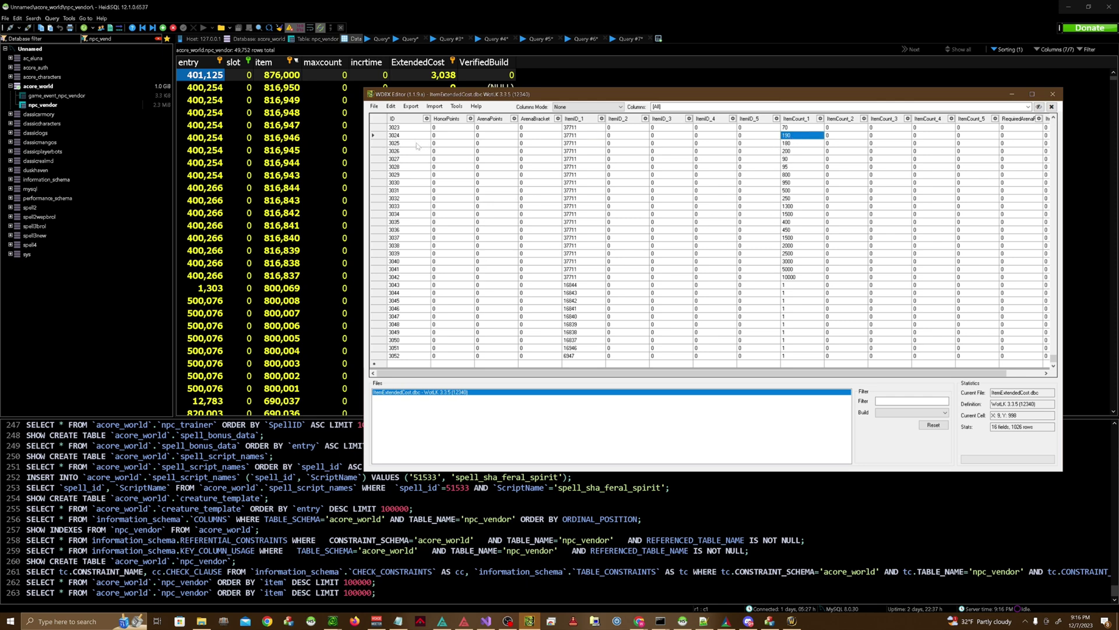
key(alt+Tab)
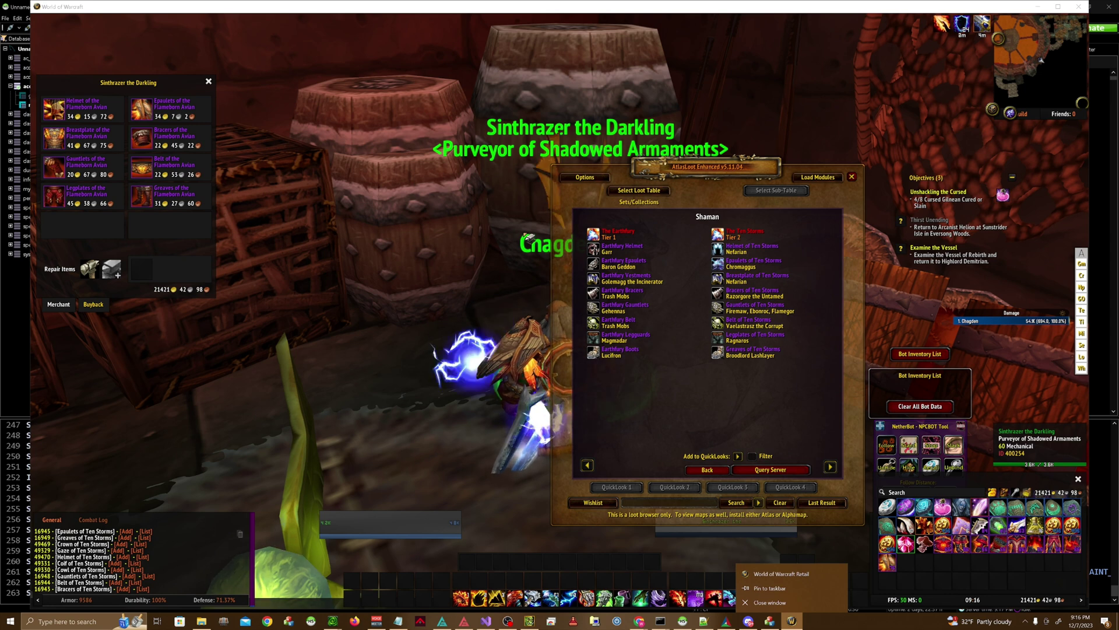
- Check vendor 400254's rows against the game and select item 816947 in npc_vendor
click(683, 621)
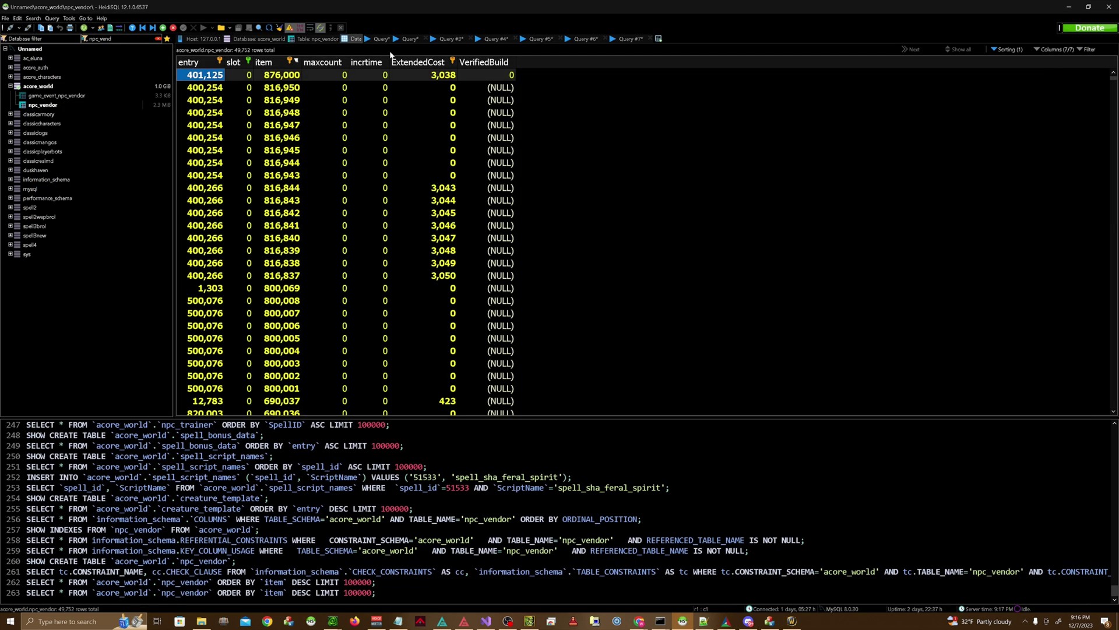
click(277, 91)
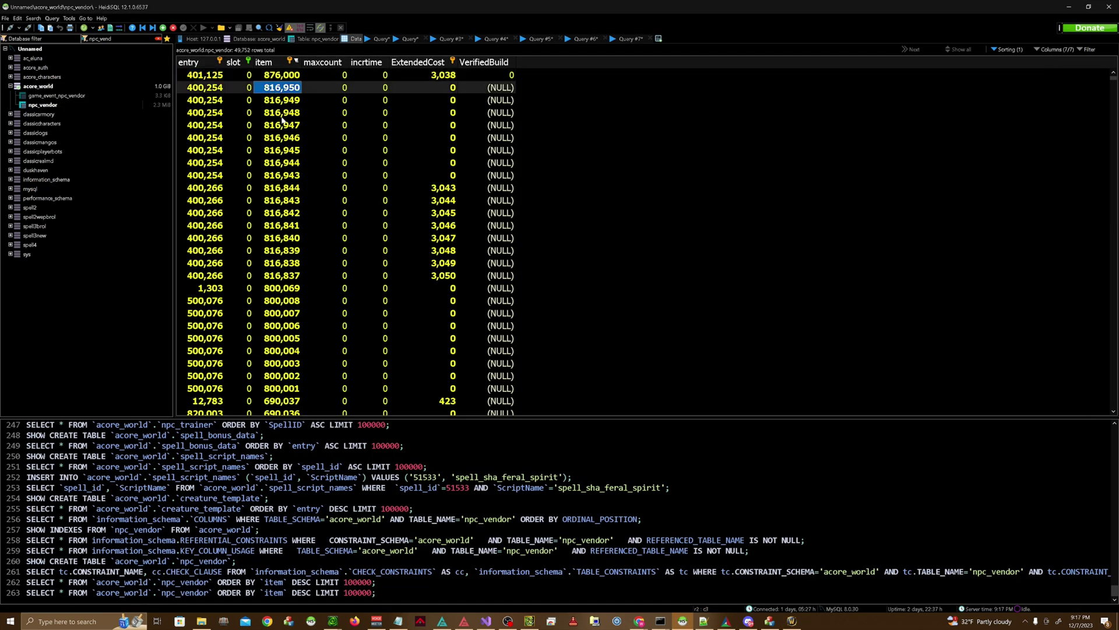
key(alt+Tab)
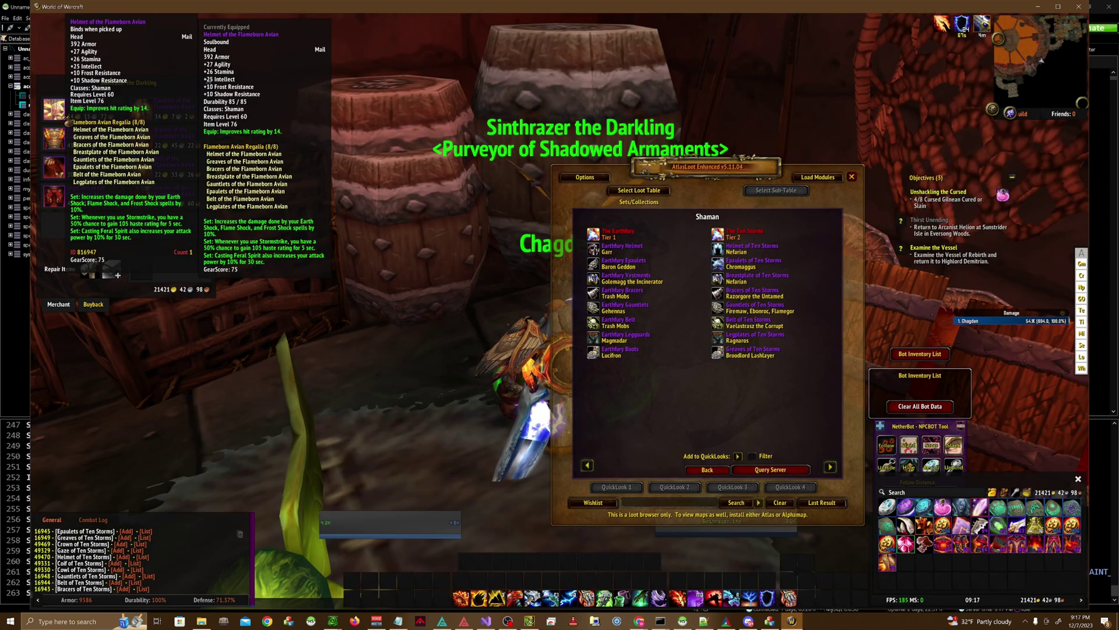
key(alt+Tab)
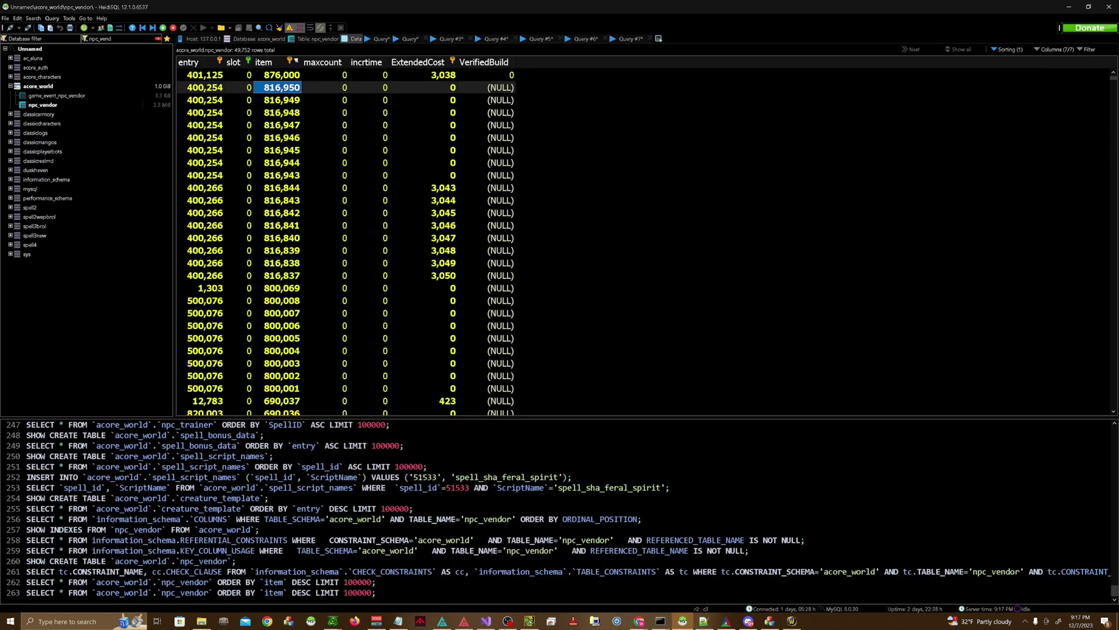
key(Down)
key(Down)
key(Down)
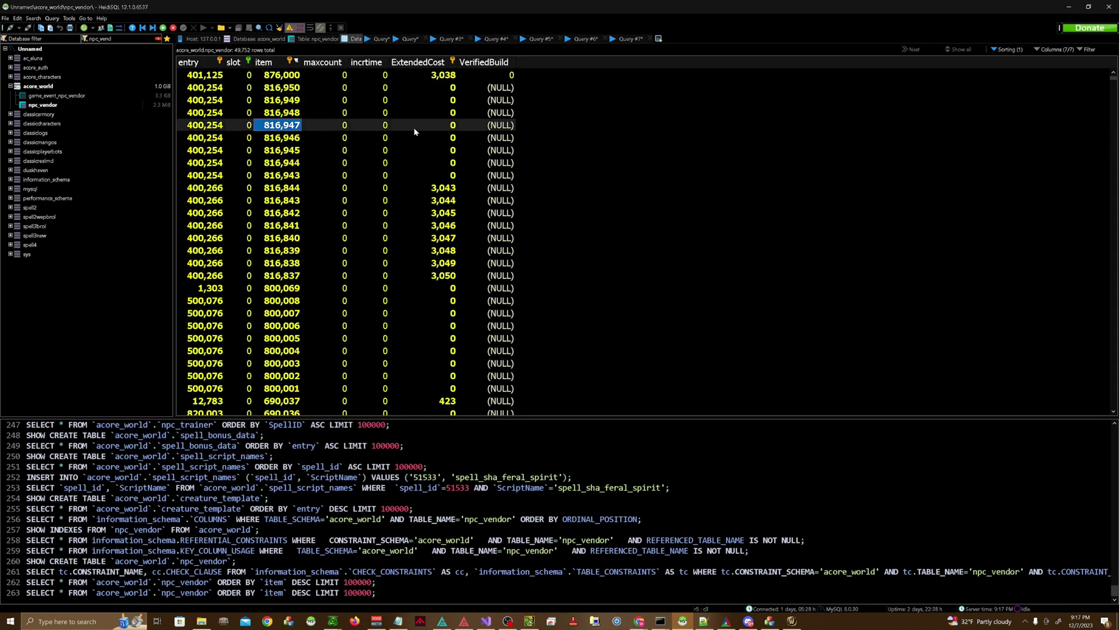
- Set item 816947's ExtendedCost to 3051 after confirming row 3051 requires item 16946
double_click(446, 129)
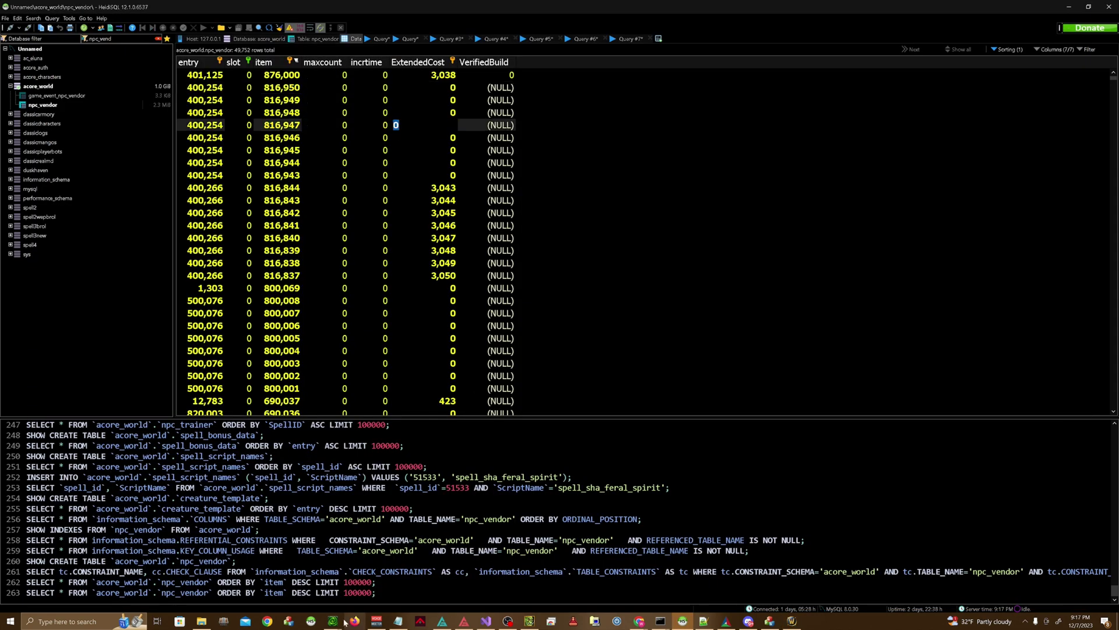
click(527, 619)
click(566, 355)
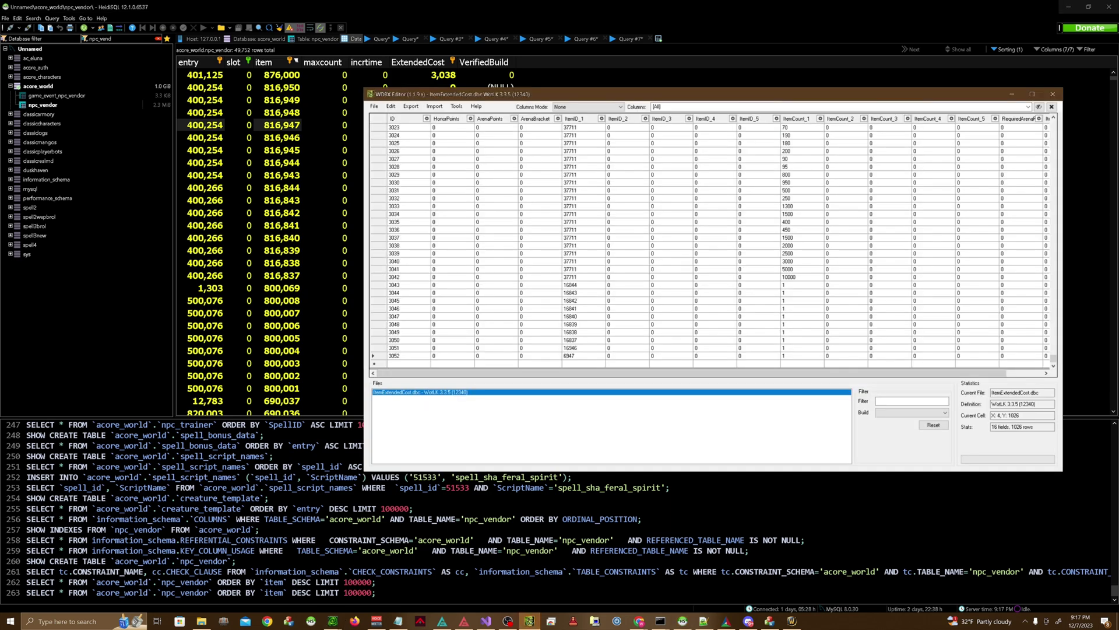
click(580, 348)
click(509, 14)
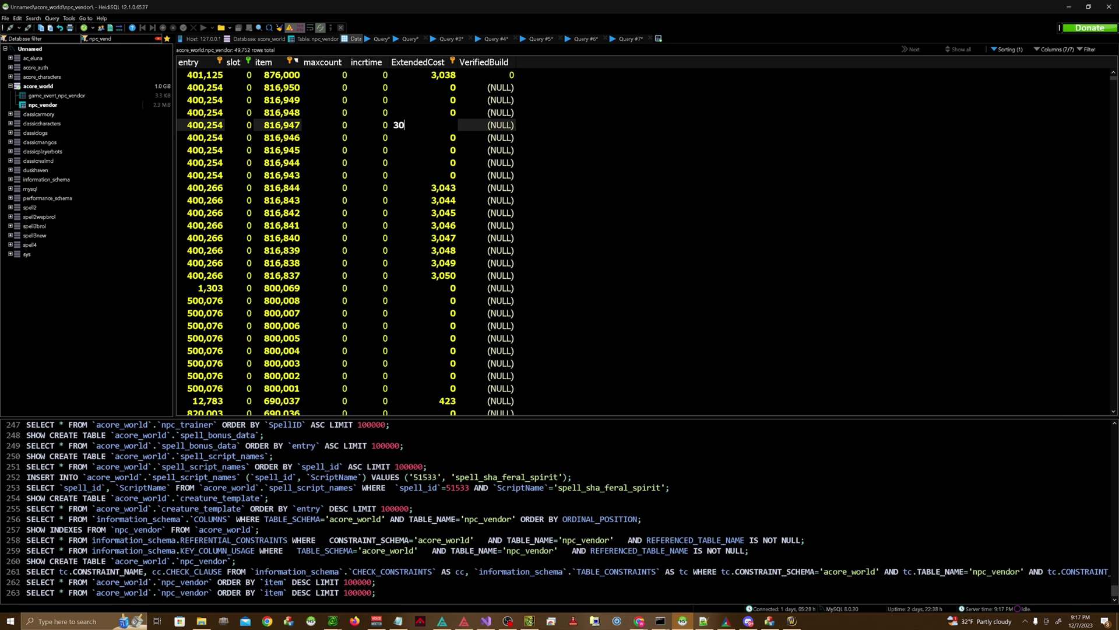
click(792, 621)
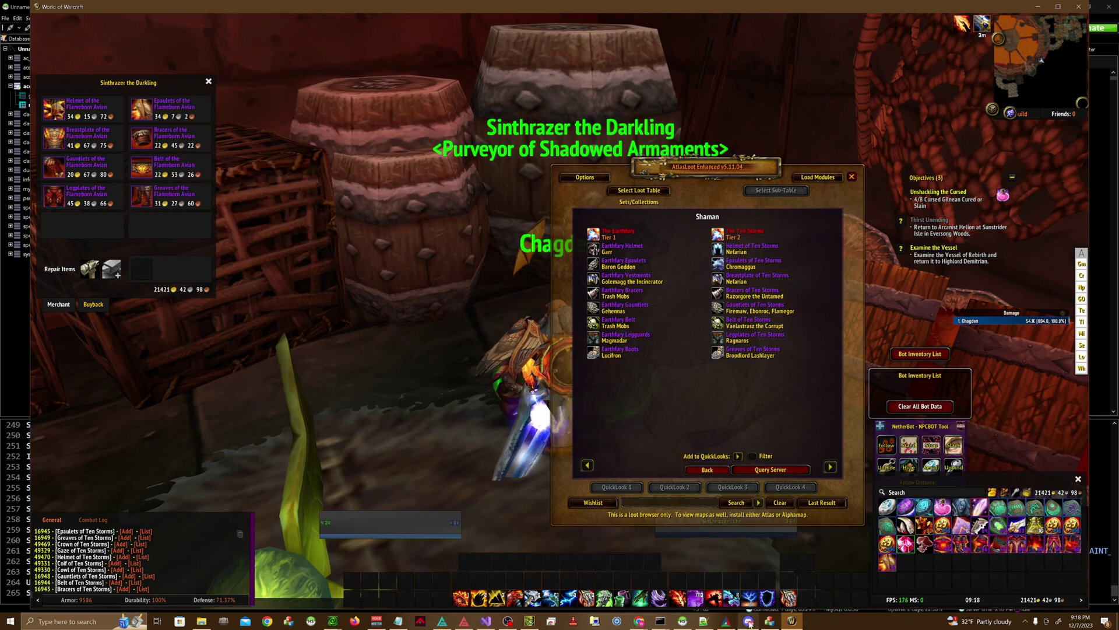
key(alt+Tab)
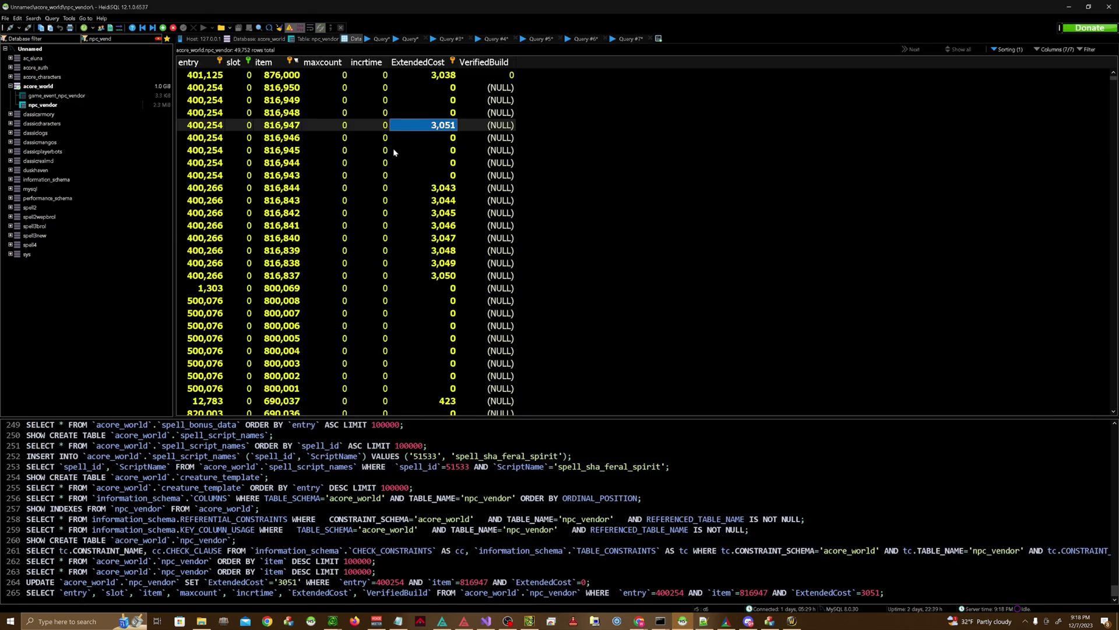
click(296, 153)
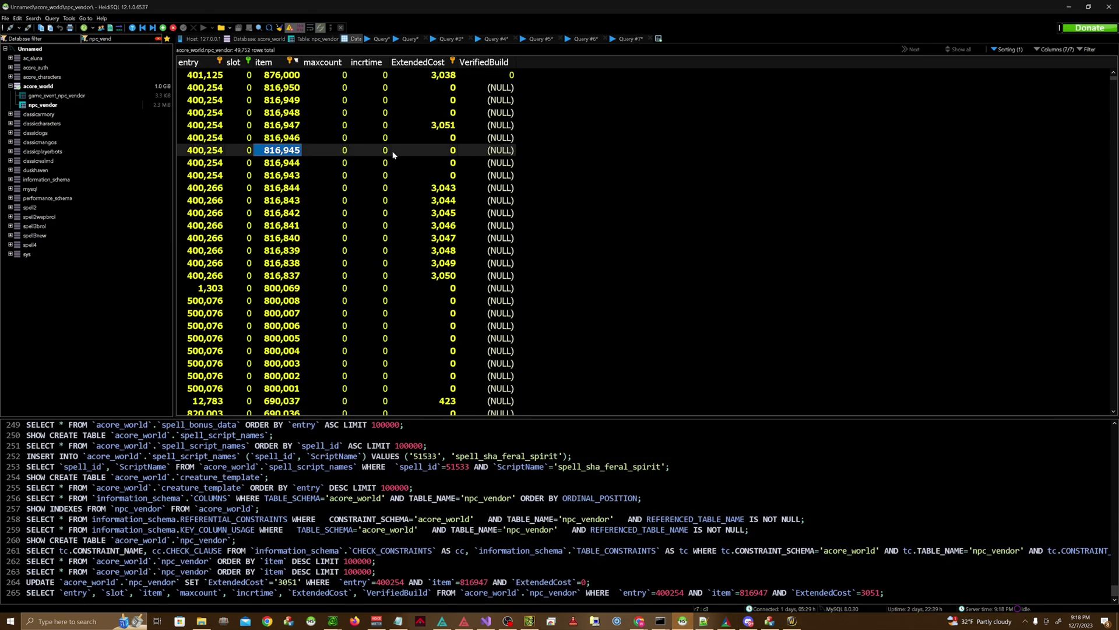
- Set item 816945's ExtendedCost to 3052 in npc_vendor
click(455, 152)
click(528, 621)
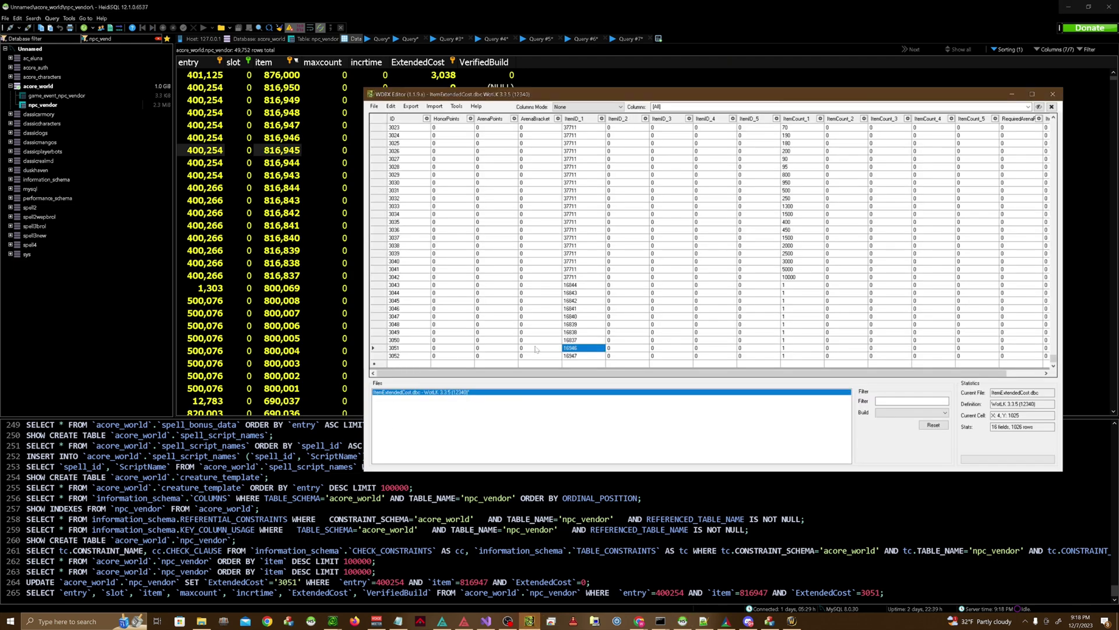
click(459, 26)
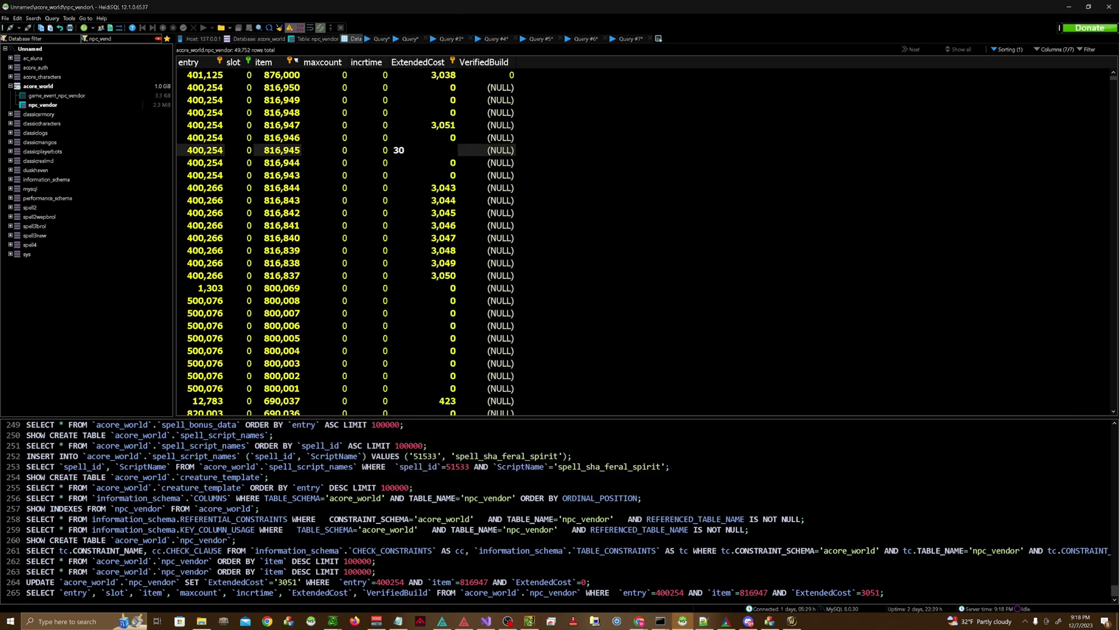
key(Return)
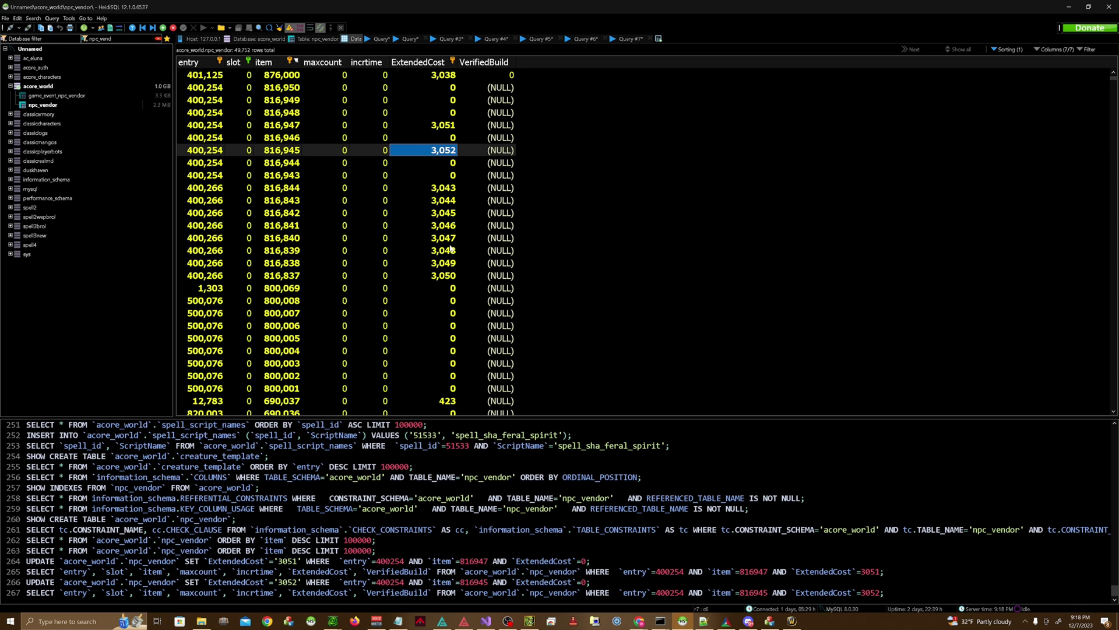
- Shut down the game server with .server shutdown 1 in chat
key(alt+Tab)
text(.server shutdown 1)
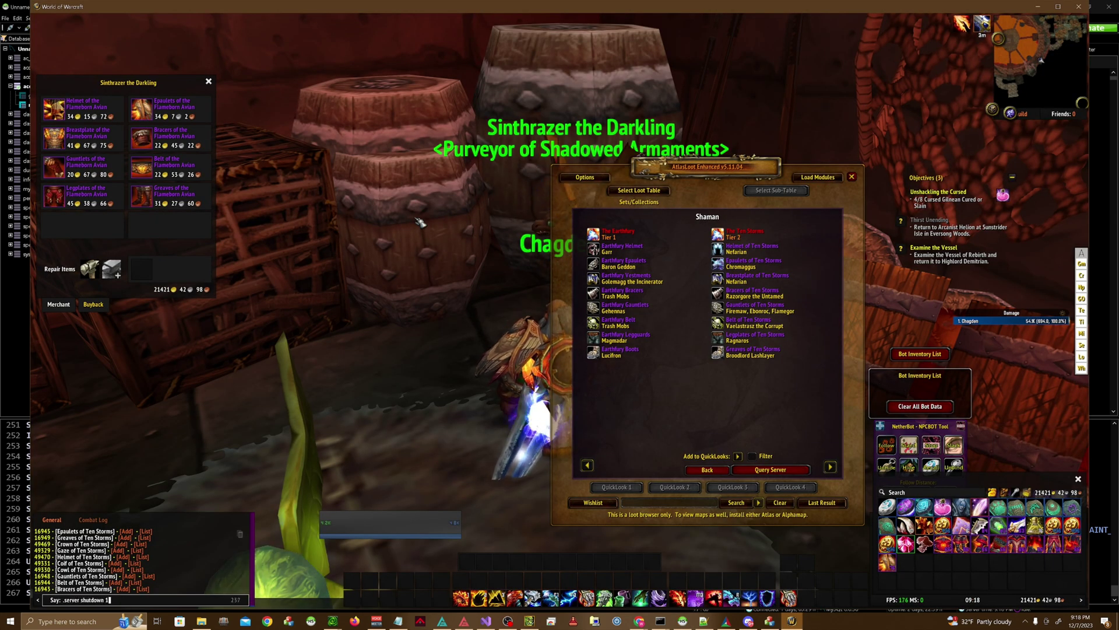
key(Return)
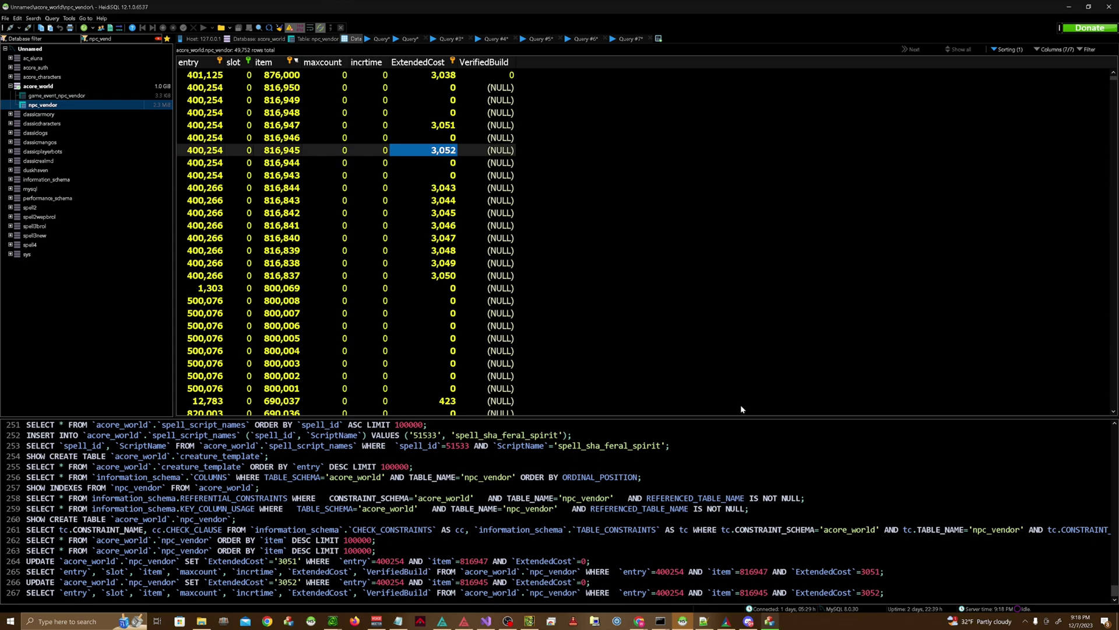
- Drag the edited ItemExtendedCost.dbc into Patch-Y.mpq's DBFilesClient folder, overwriting the existing copy
click(201, 621)
scroll(385, 351, down, 15)
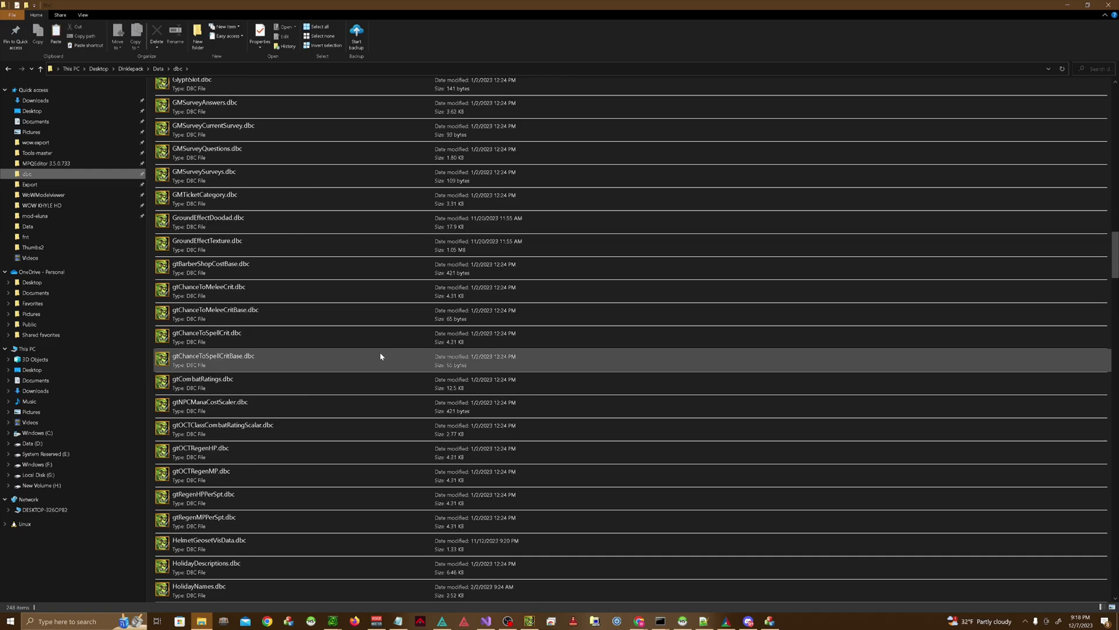
scroll(380, 356, up, 6)
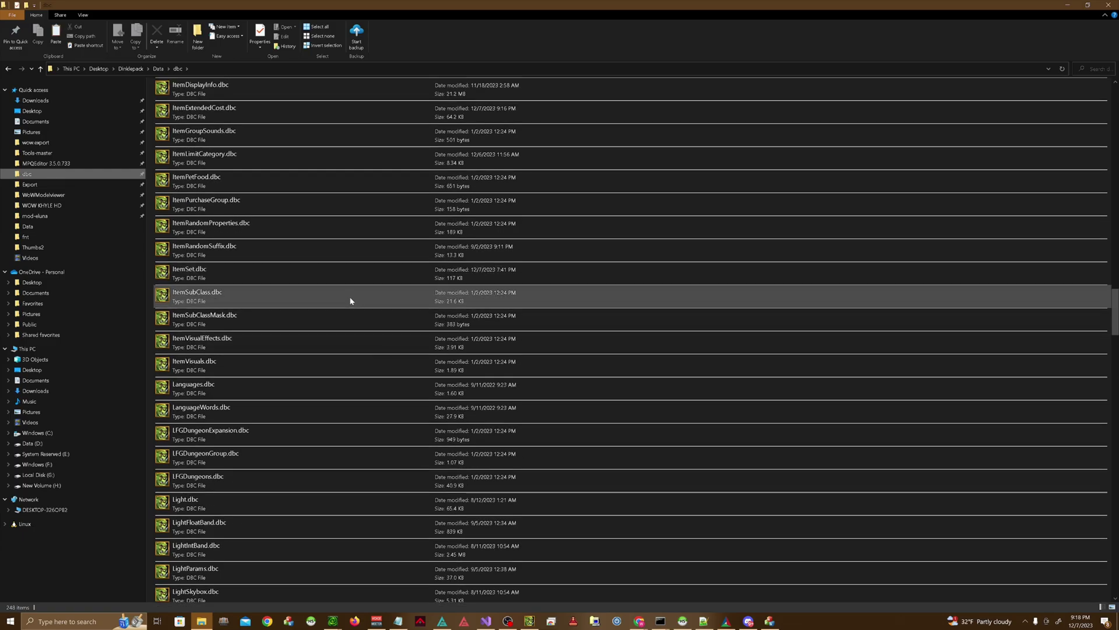
click(251, 121)
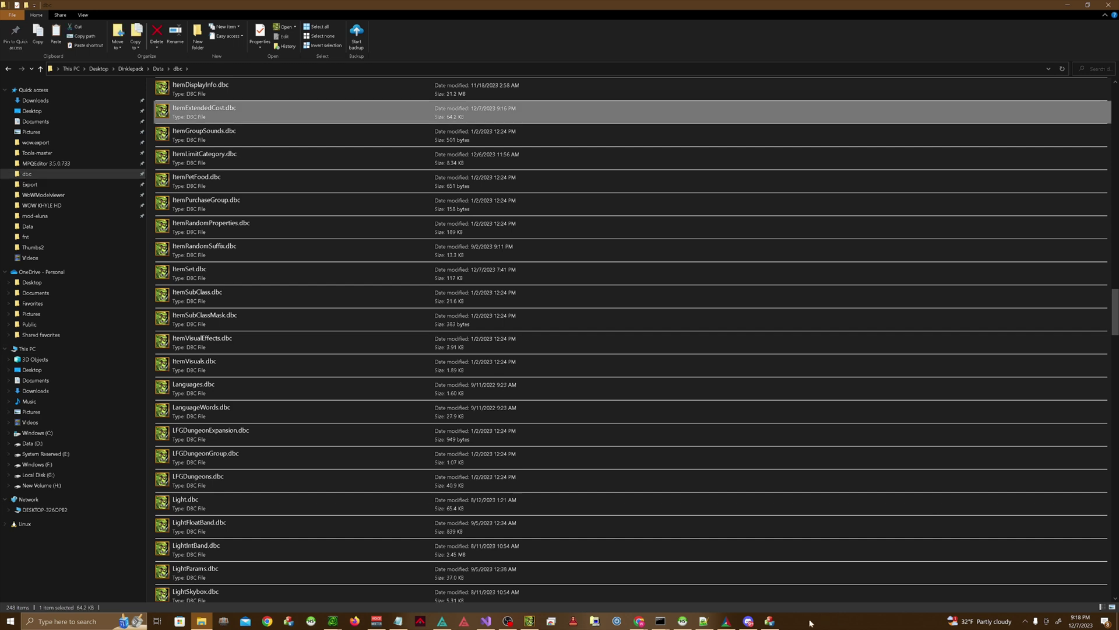
click(769, 620)
drag(246, 120, 545, 395)
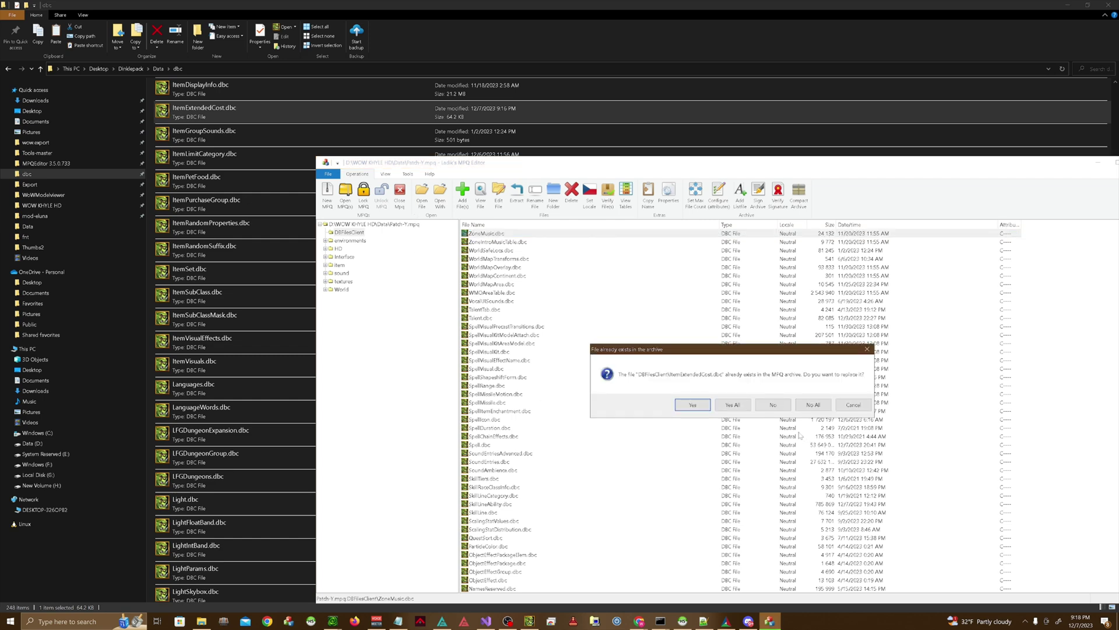
click(693, 405)
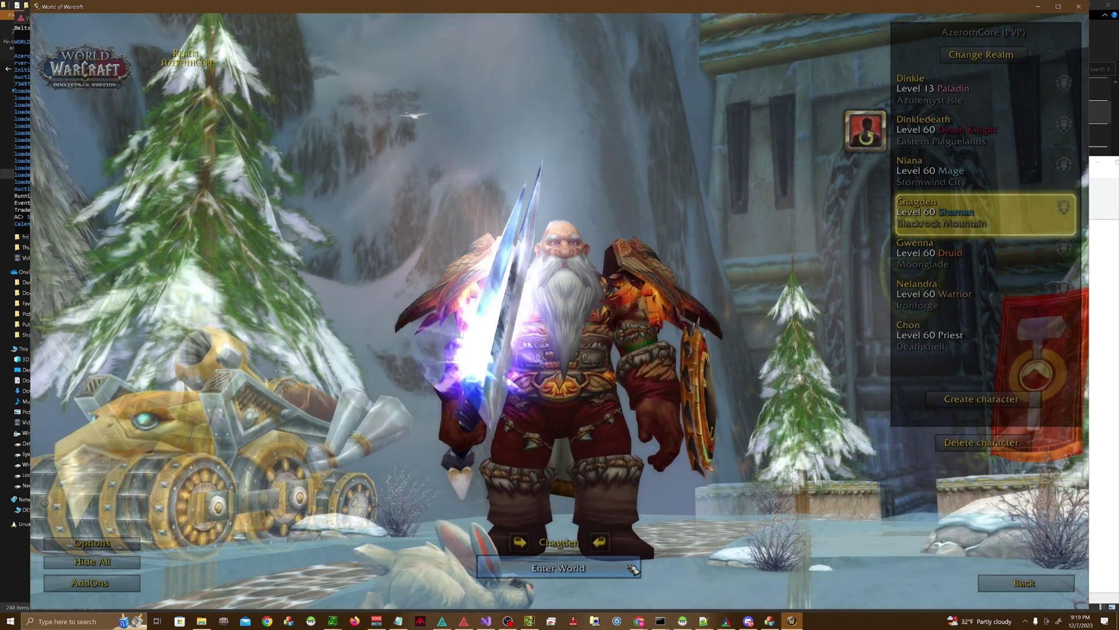
- Log back in and browse AtlasLoot to Sets/Collections > Tier 1/2/3 Sets > Shaman Tier 1/2
key(Return)
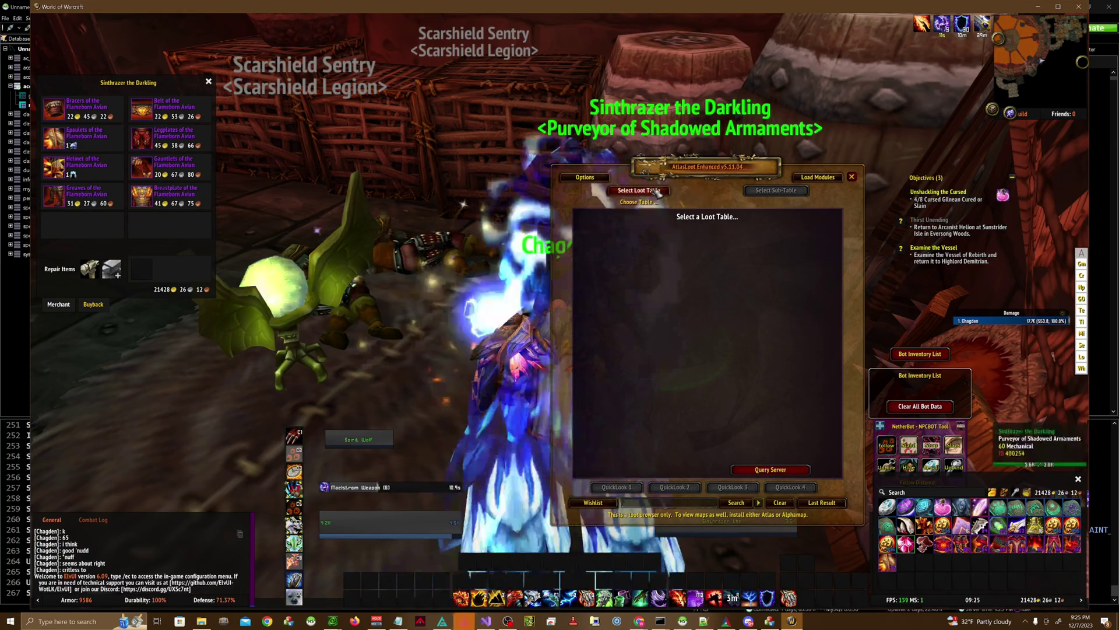
click(656, 192)
click(614, 233)
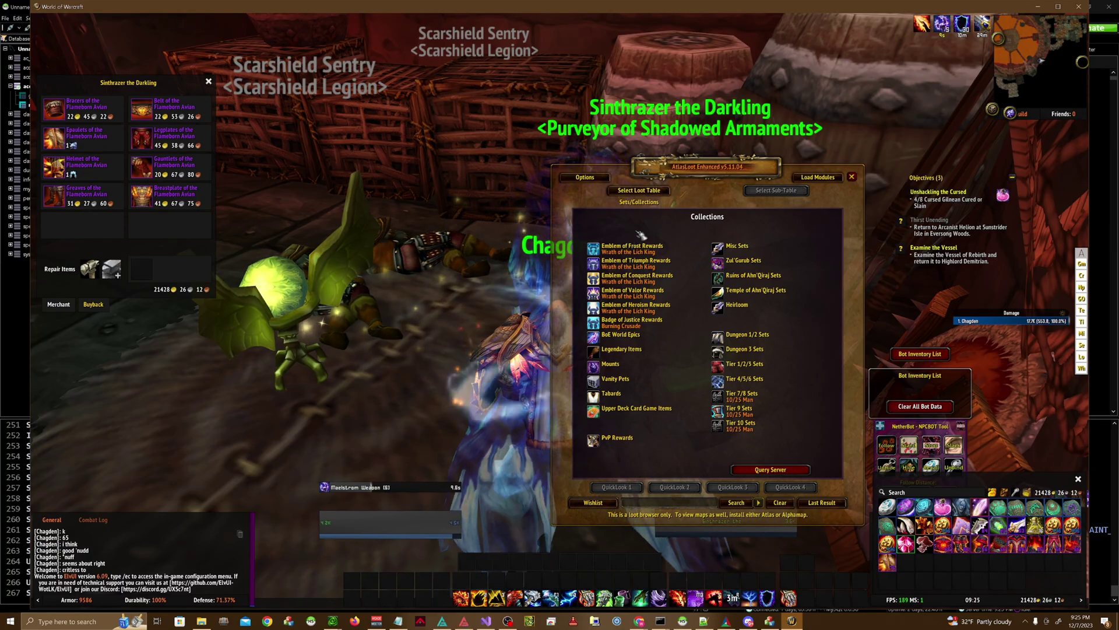
click(775, 365)
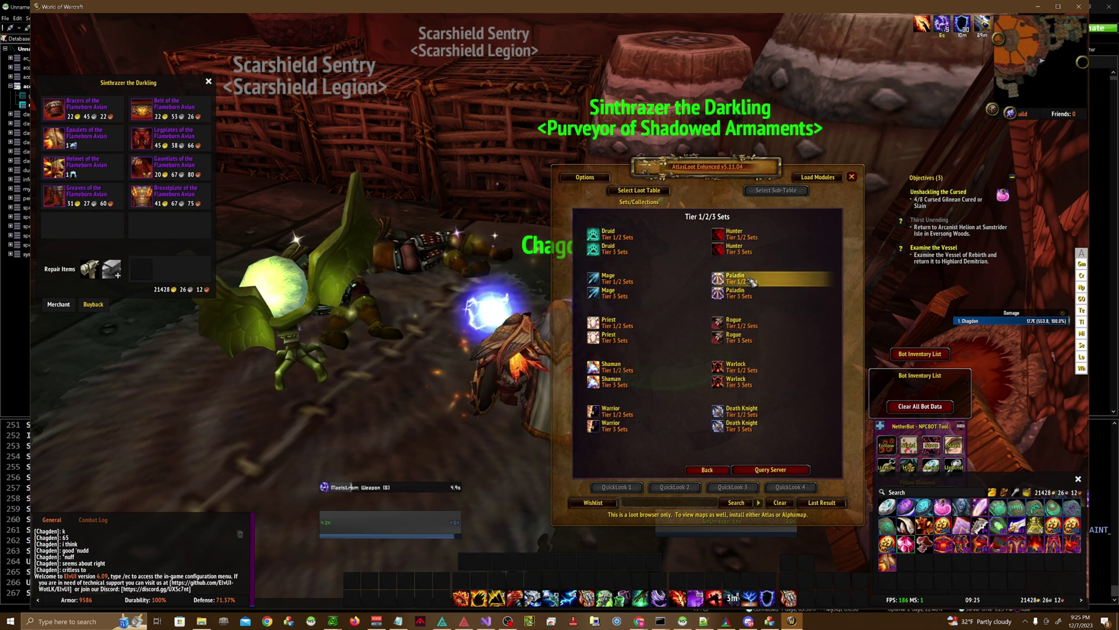
click(612, 367)
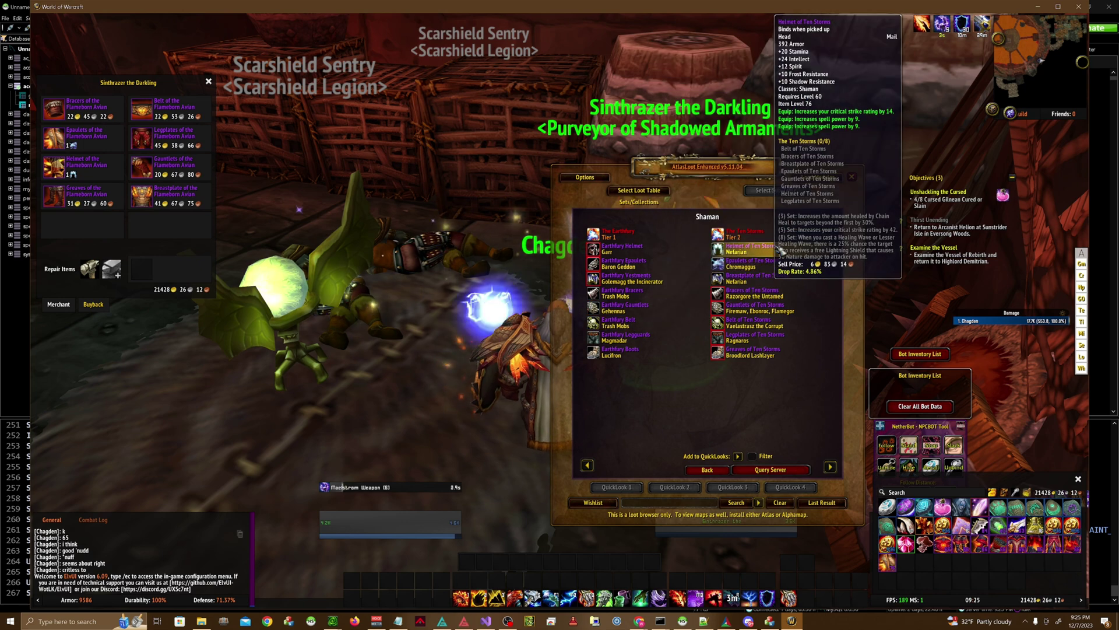
- Create a Helmet of Ten Storms and trade it to Sinthrazer for the Helmet of the Flameborn Avian
click(779, 249)
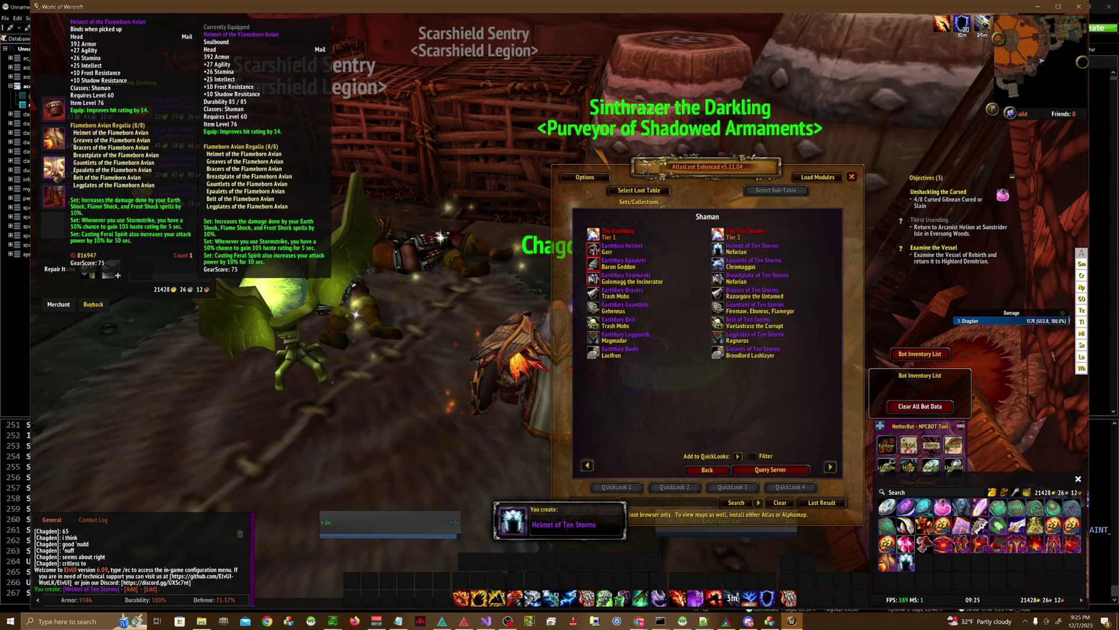
right_click(54, 174)
click(525, 132)
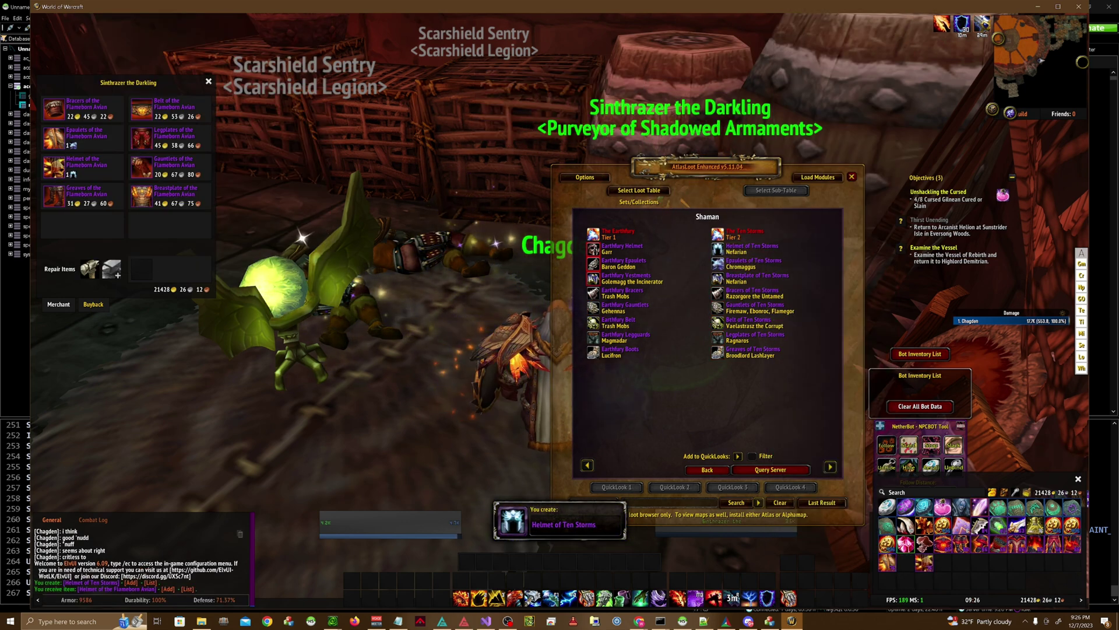